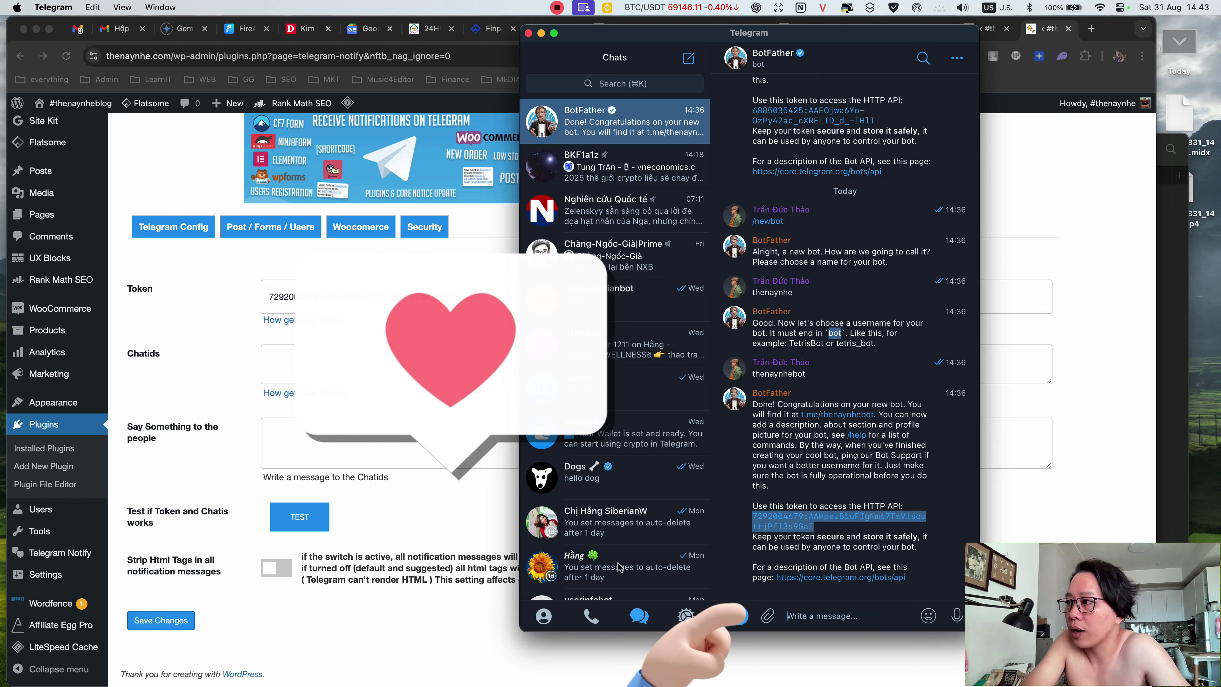
- Scroll down the BotFather chat to the new thenaynhebot's HTTP API token
scroll(626, 391, down, 3)
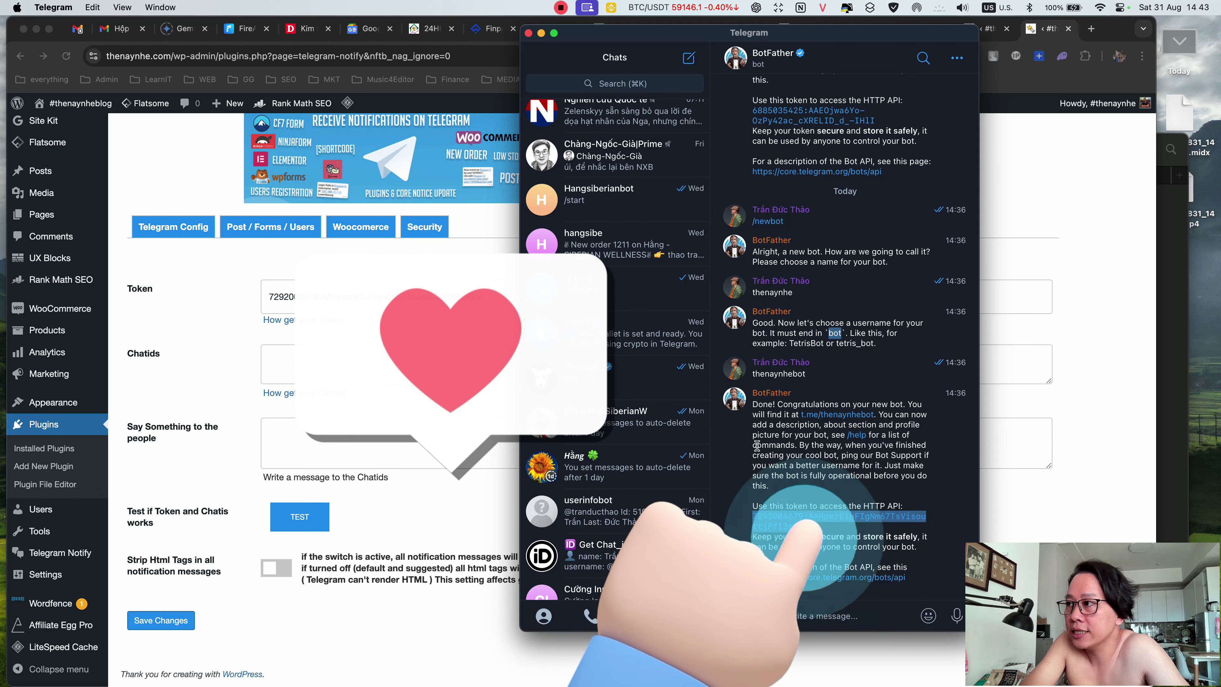
scroll(608, 420, down, 3)
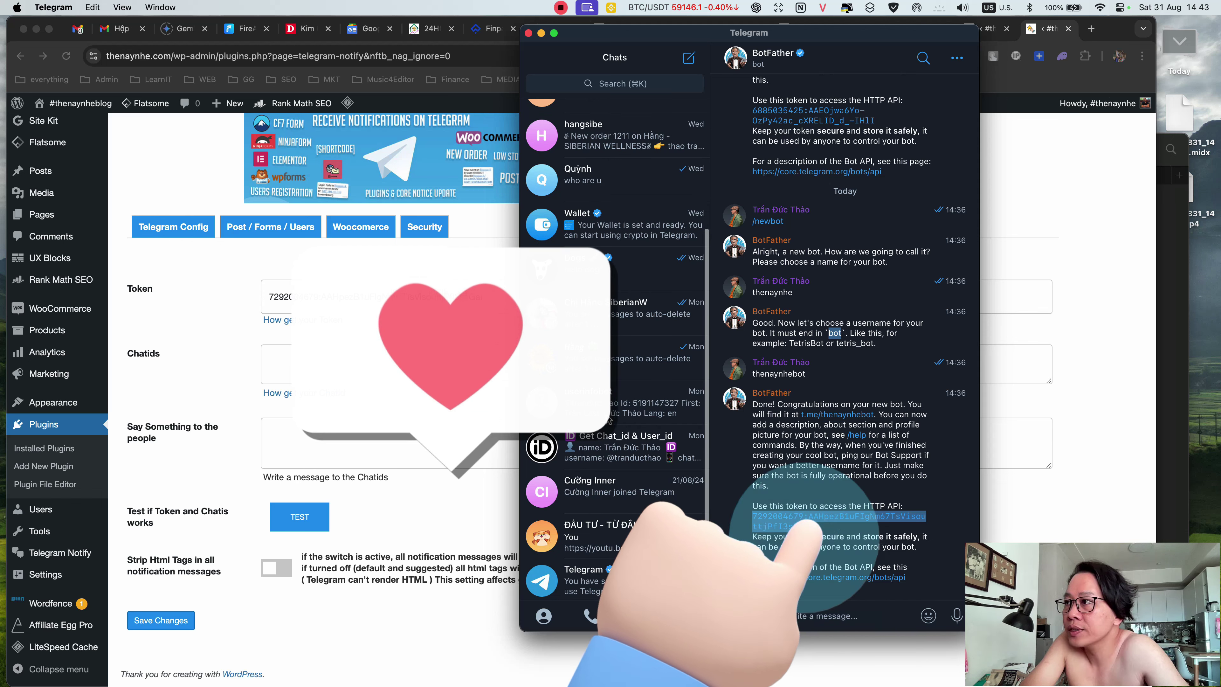
scroll(612, 522, down, 1)
scroll(612, 522, down, 1)
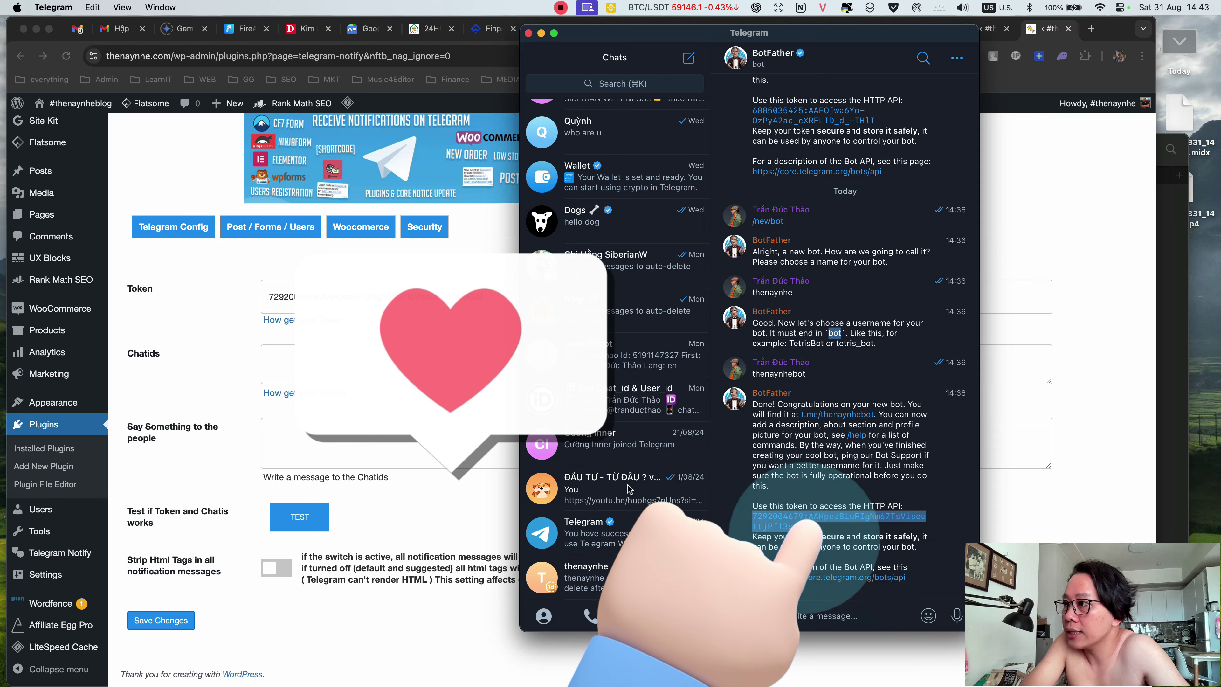
- Copy your Telegram user Id from userinfobot and paste it into the plugin's Chatids field
click(628, 401)
click(623, 364)
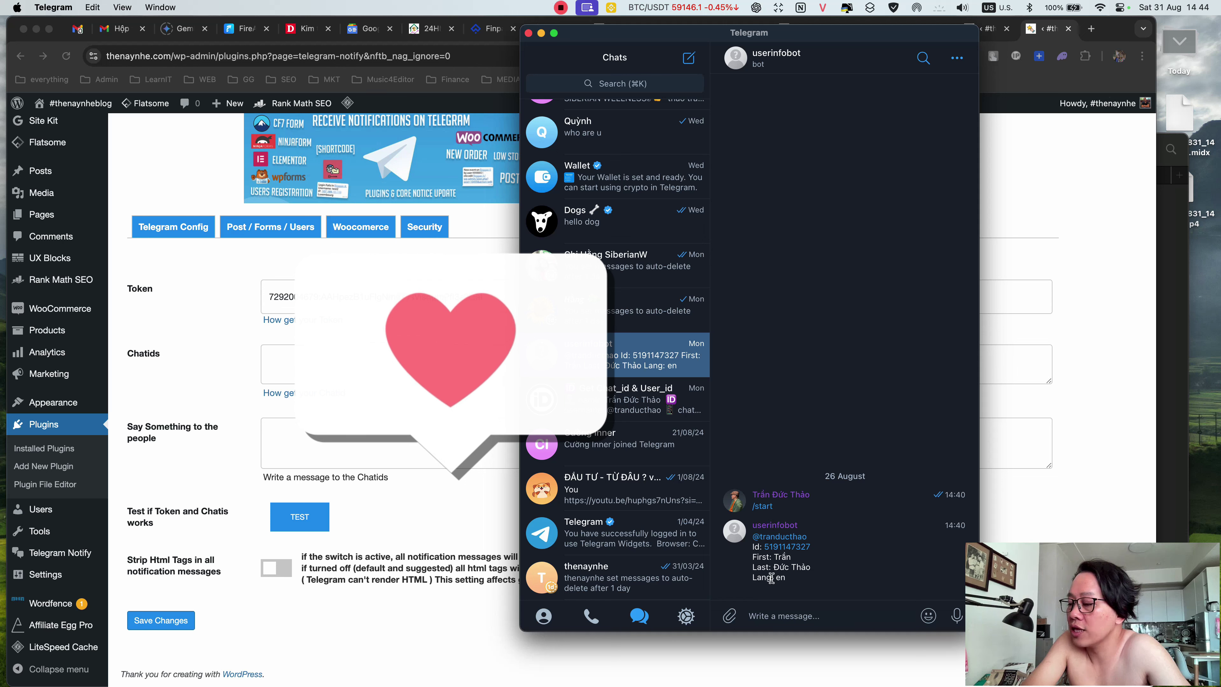
right_click(795, 553)
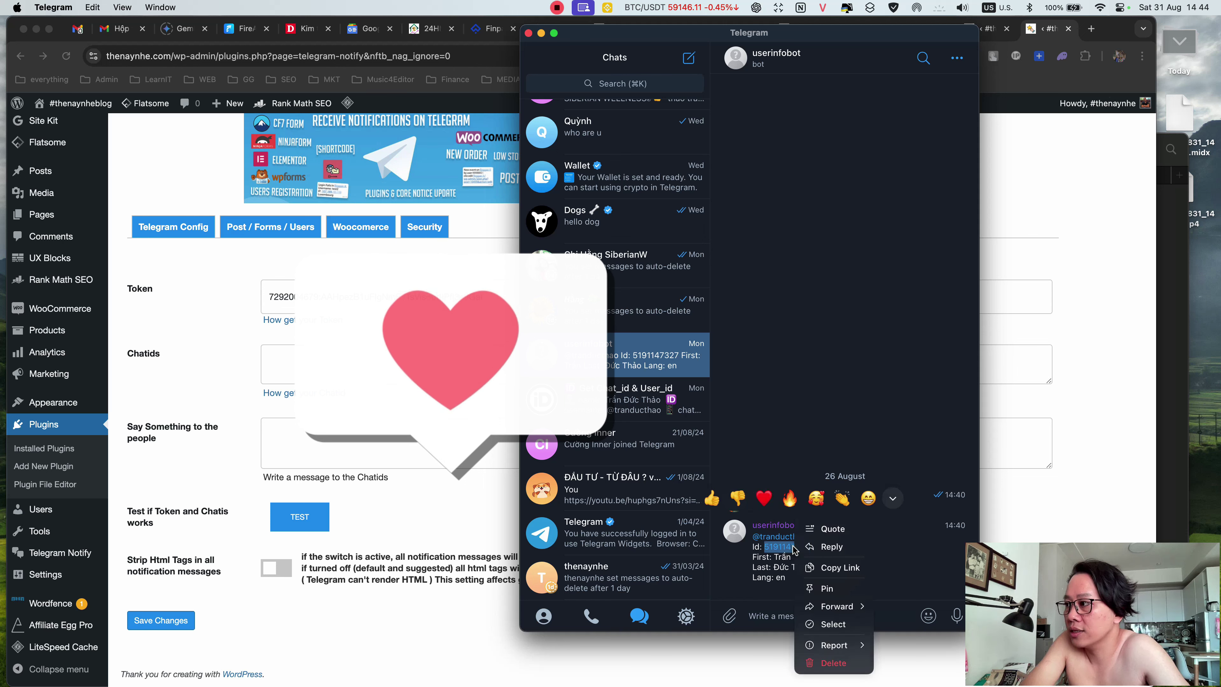
click(846, 569)
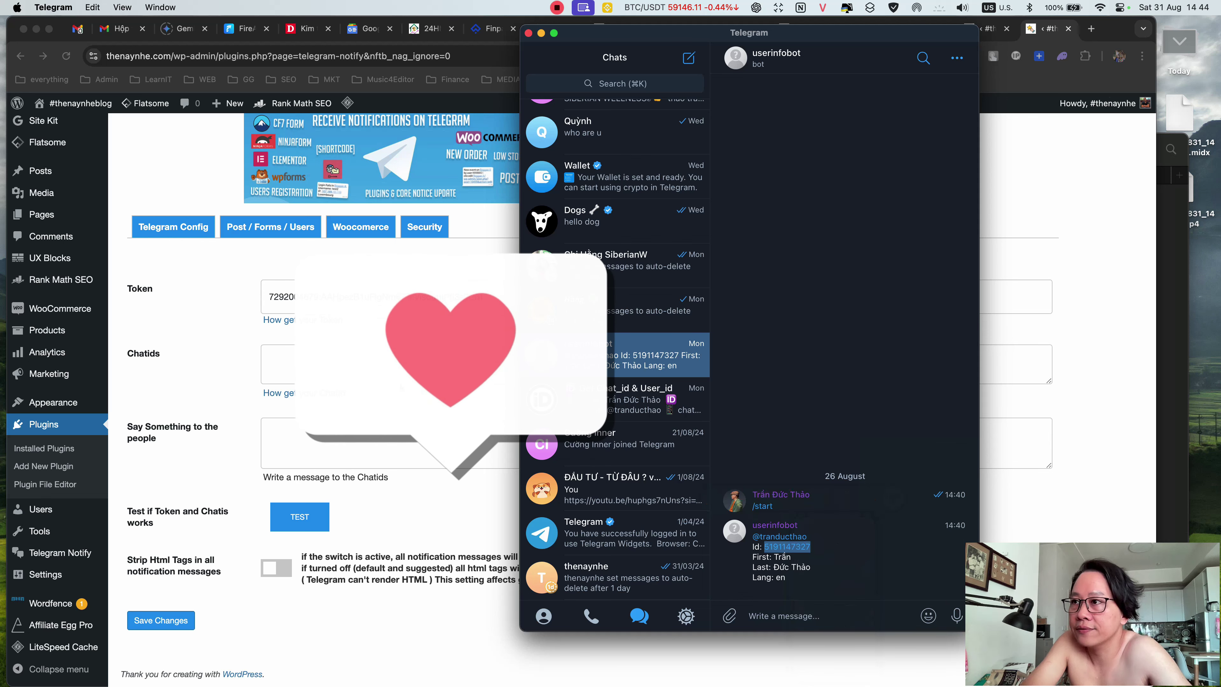
key(super+Tab)
click(271, 360)
key(super+v)
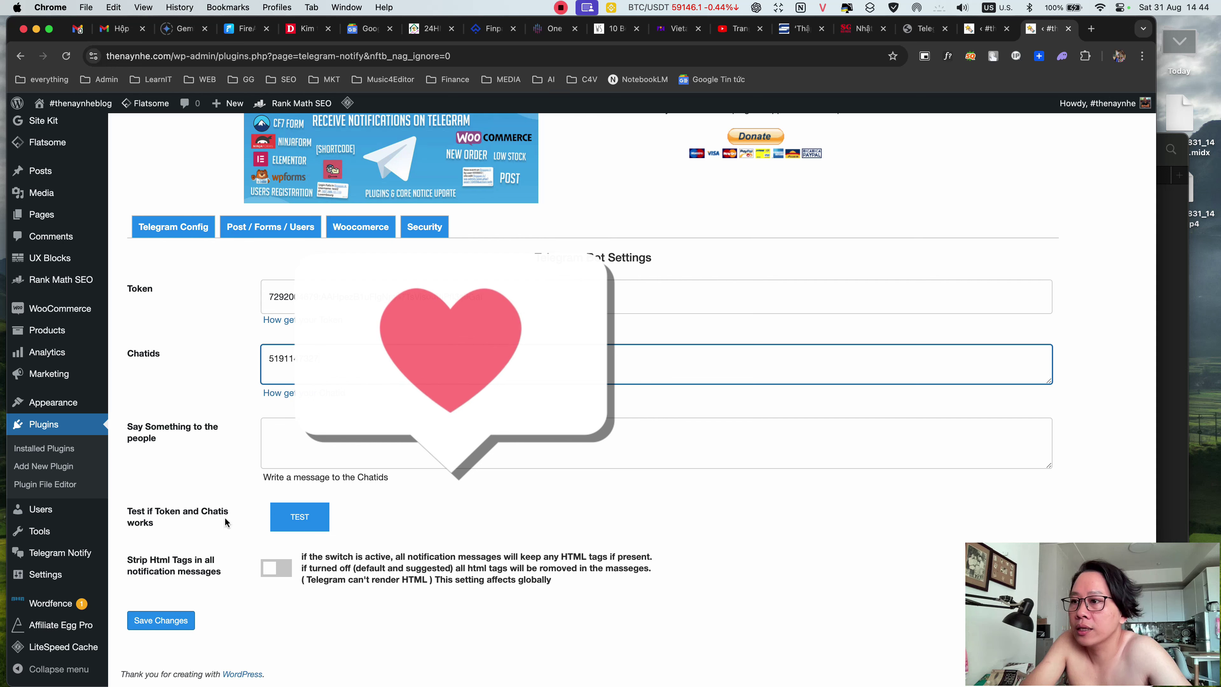
- Save the token and chat ID, run TEST, and dismiss the 'WOW IT WORKS' alert
click(172, 620)
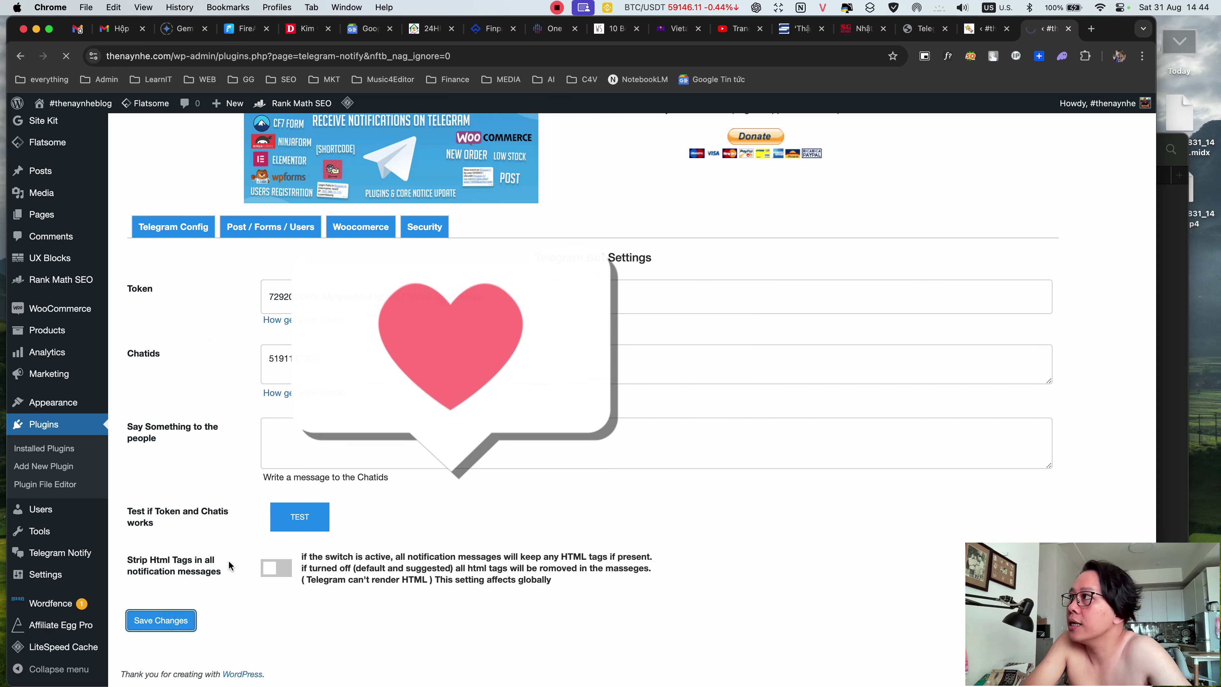
scroll(270, 530, down, 3)
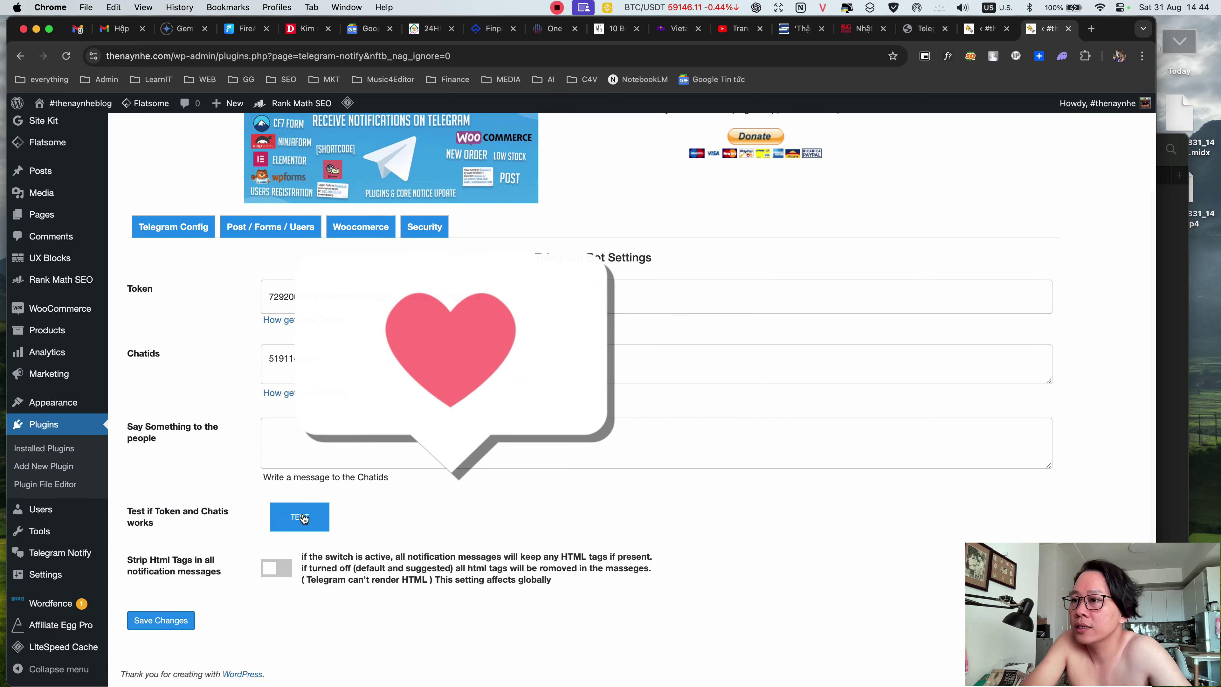
mouse_move(1192, 471)
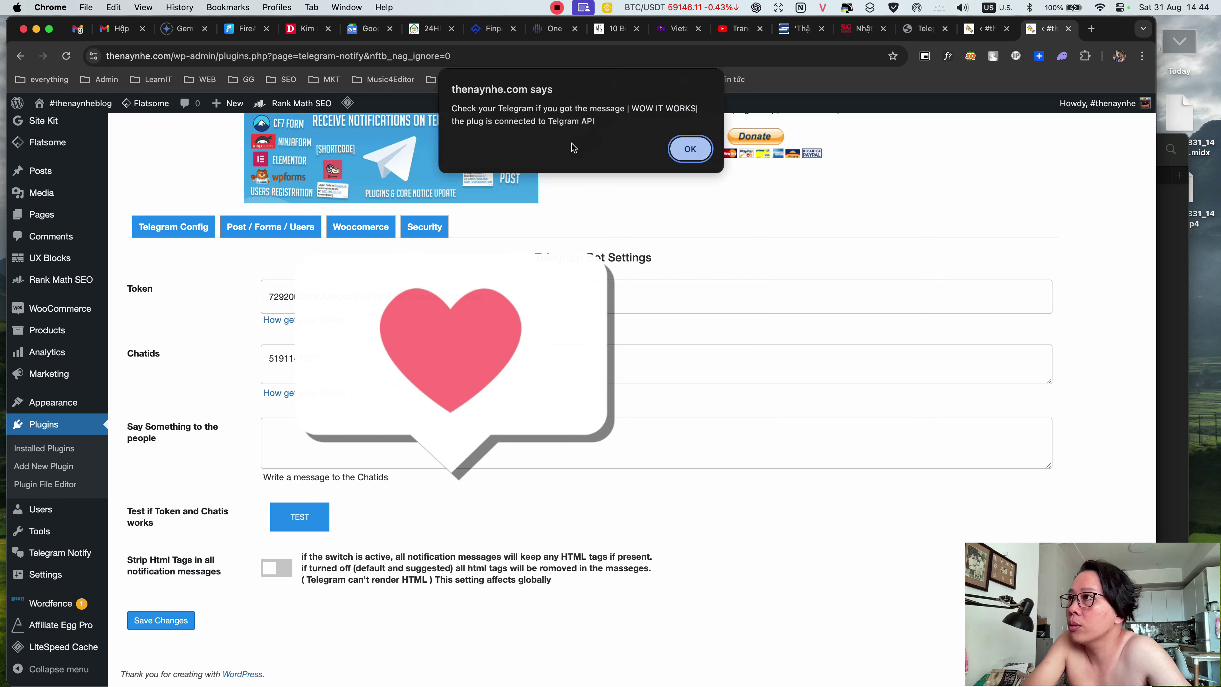
drag(630, 108, 694, 109)
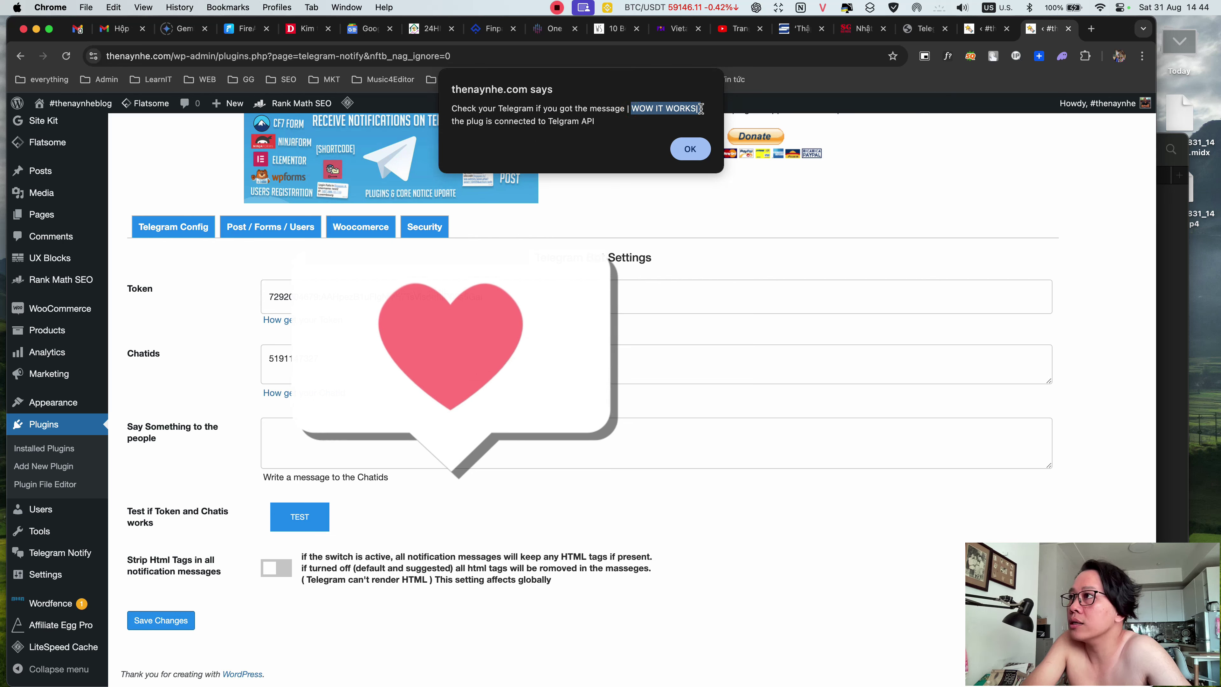
click(692, 151)
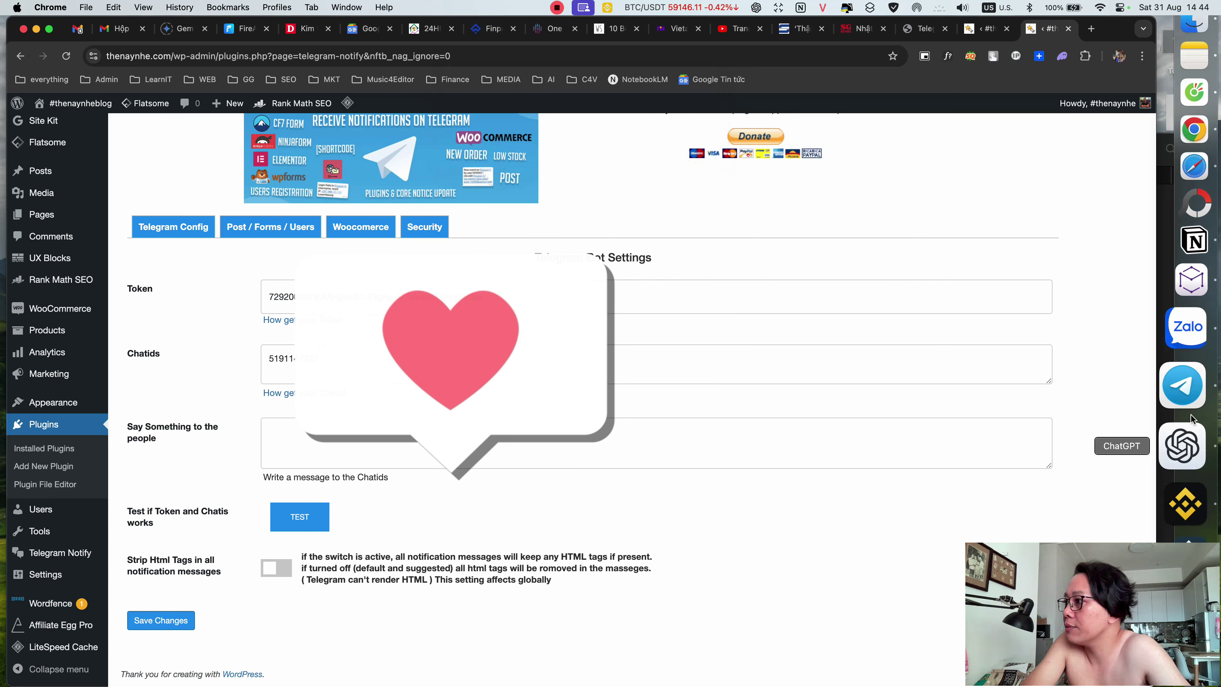
- Open the thenaynhebot chat in Telegram and start the bot
click(1185, 396)
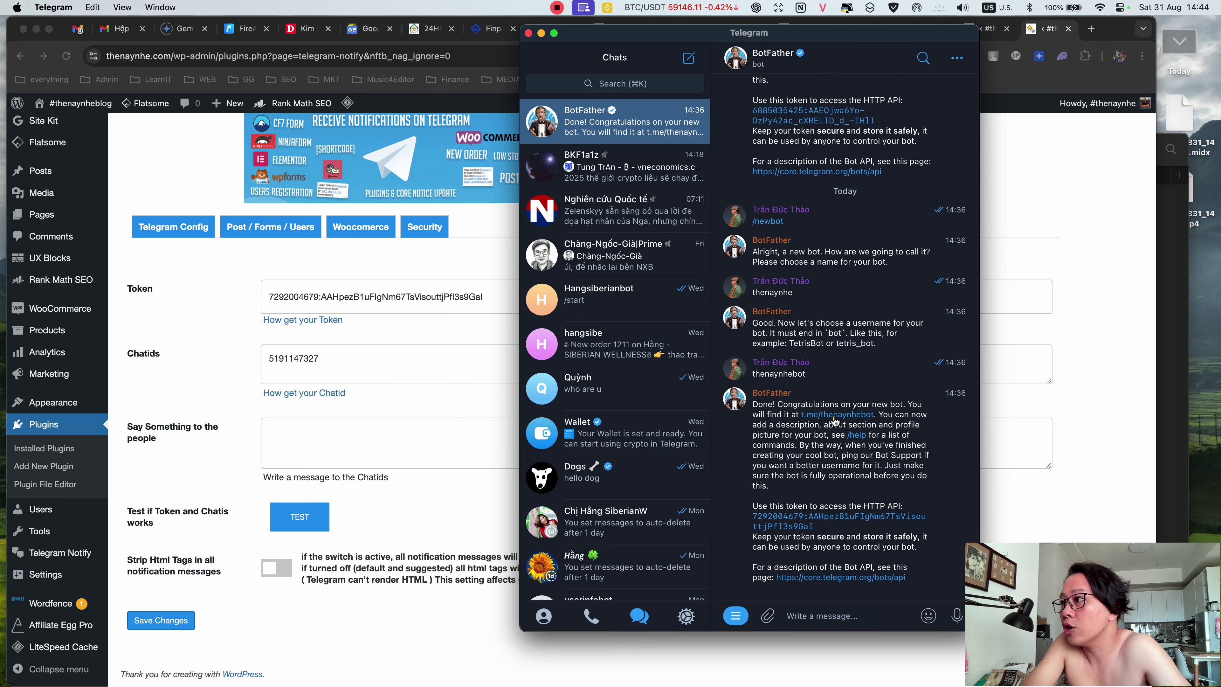
click(833, 416)
click(850, 614)
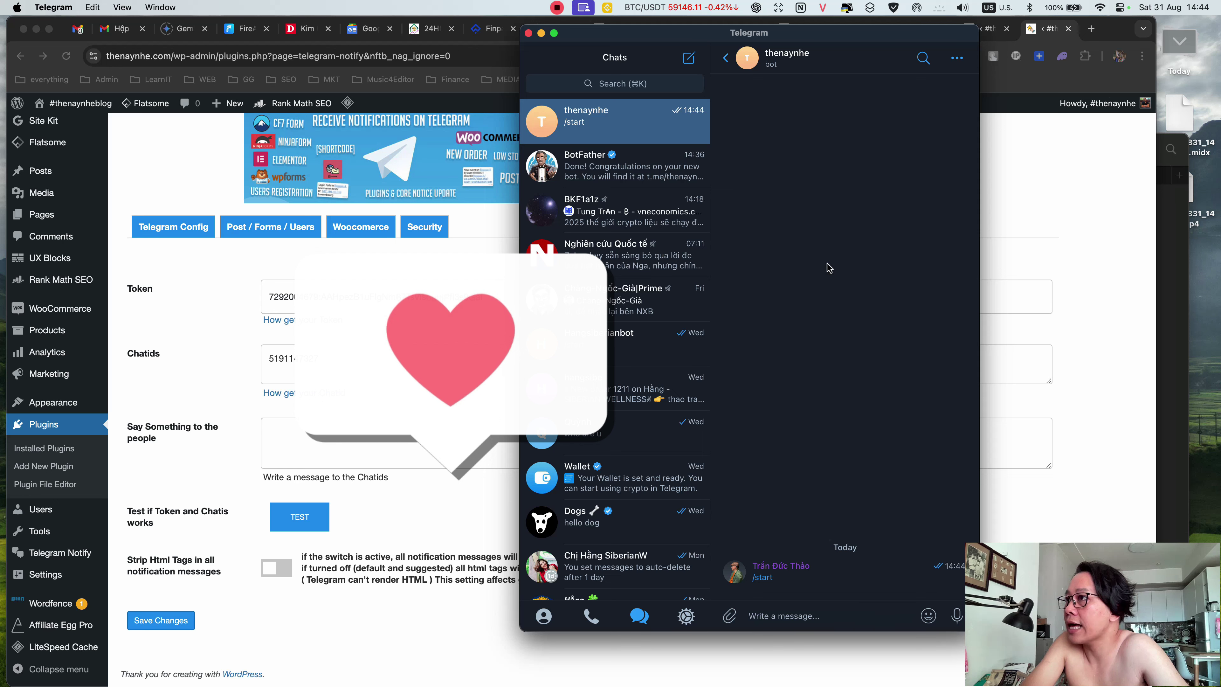
- Rerun the plugin TEST and check Telegram for the WOW IT WORKS message
click(195, 378)
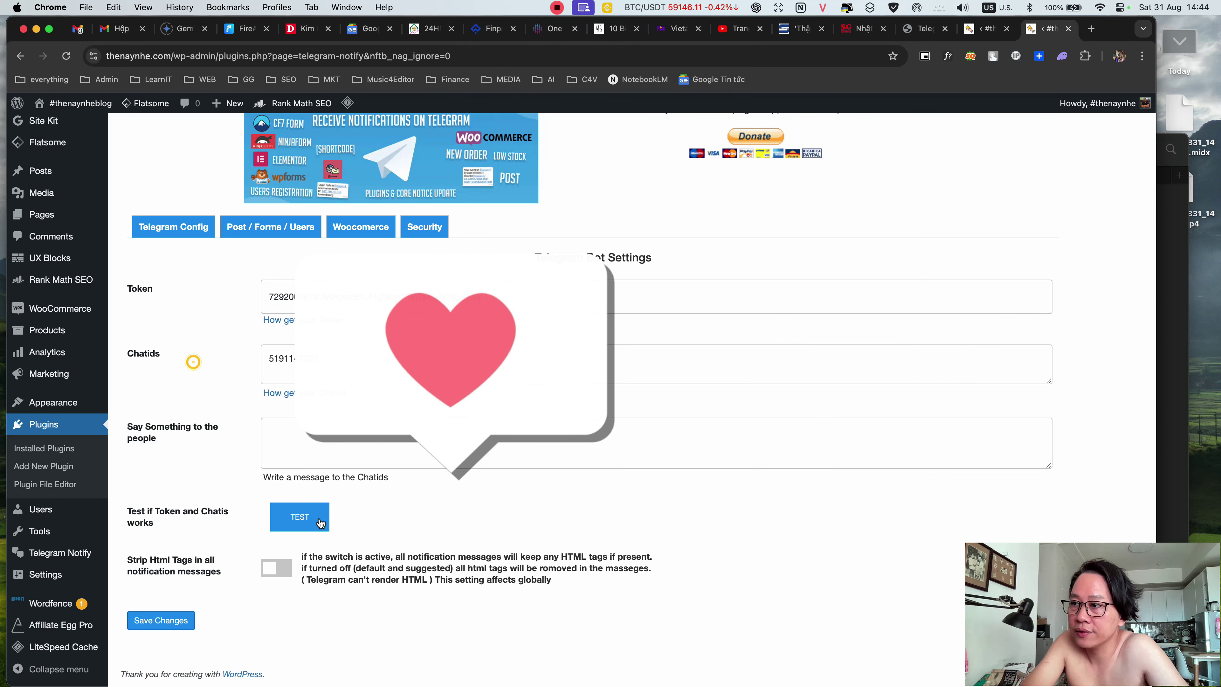
click(298, 518)
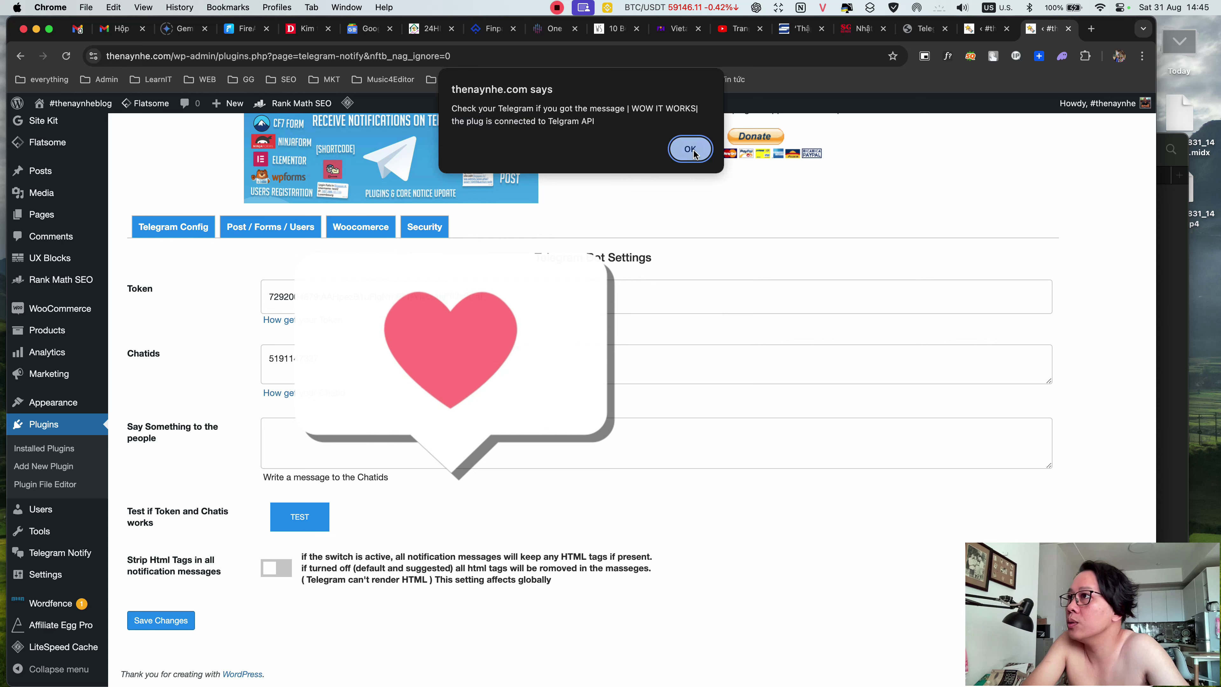
click(690, 148)
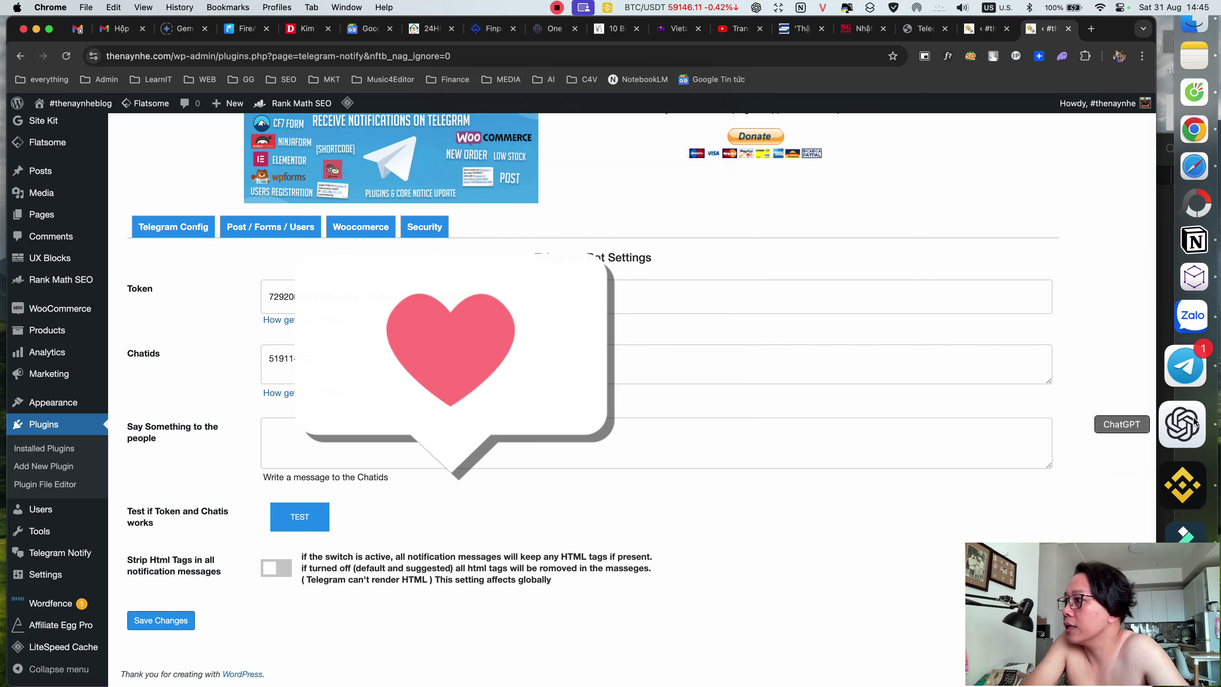
click(1187, 402)
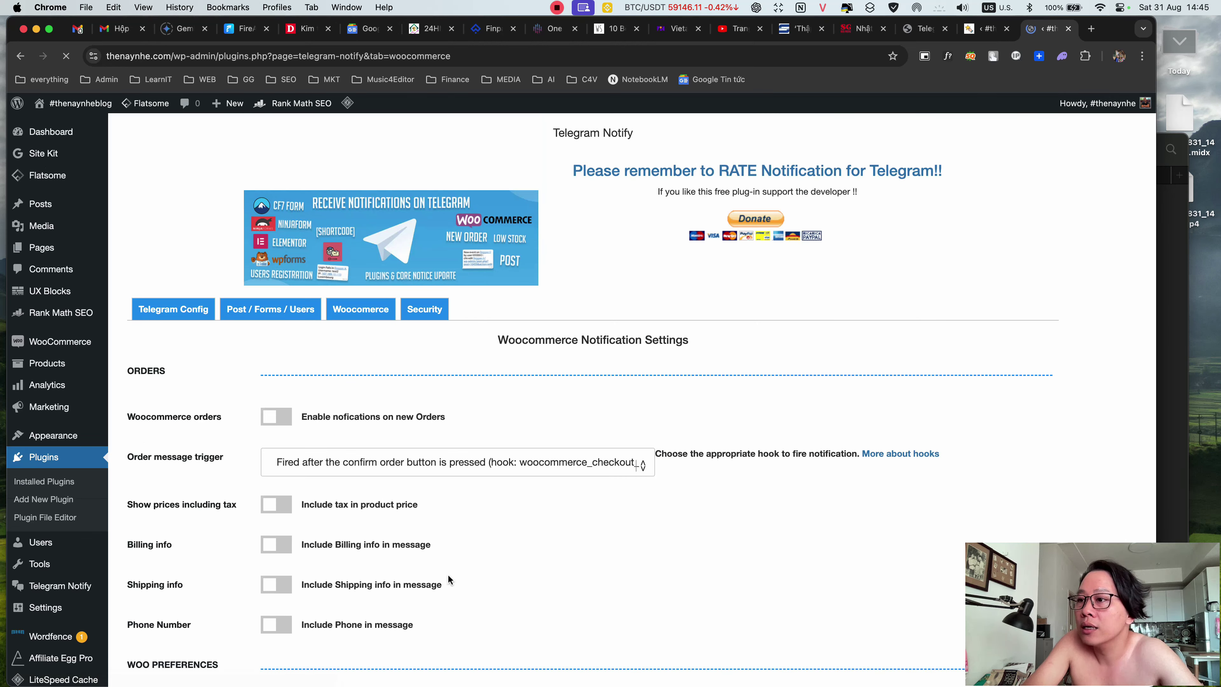
- Enable new-order notifications including tax, billing info, shipping info and phone number
scroll(522, 556, down, 5)
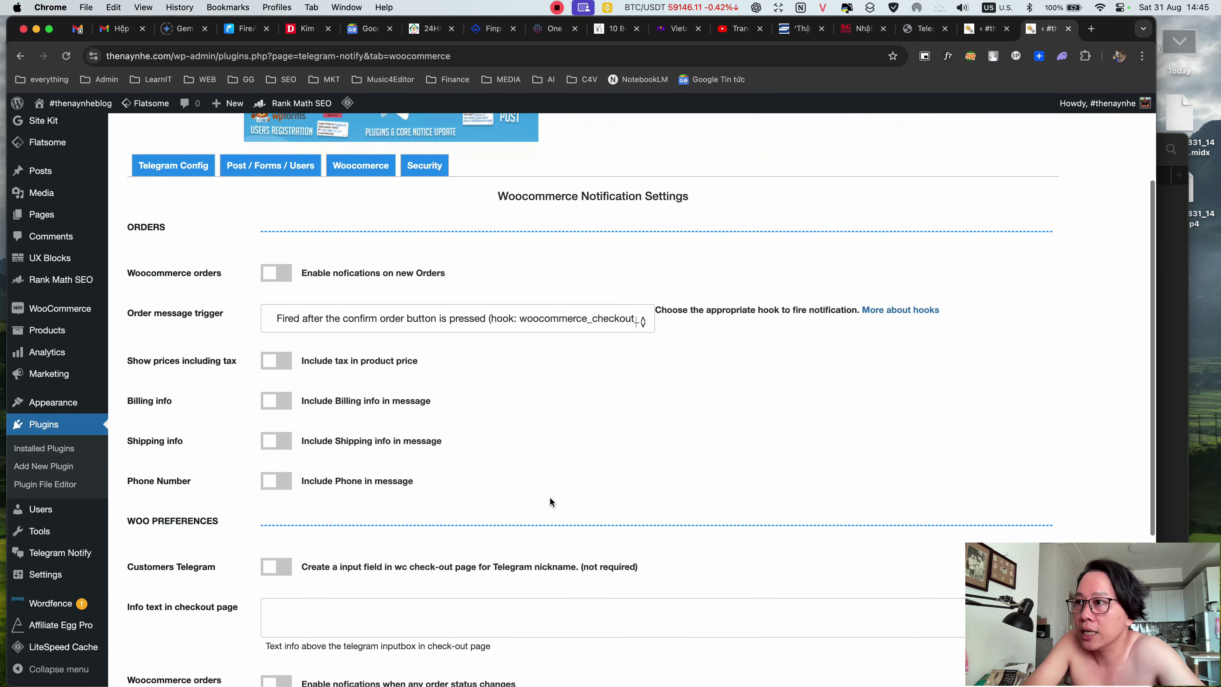
click(283, 274)
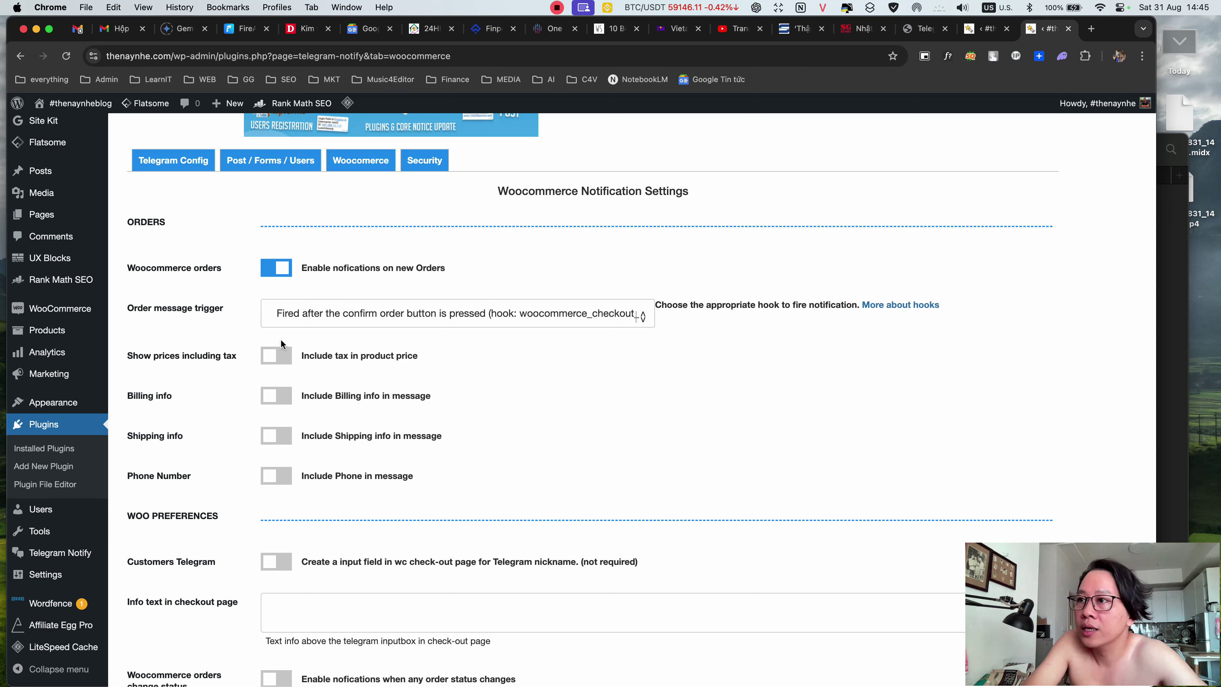
click(278, 356)
click(284, 400)
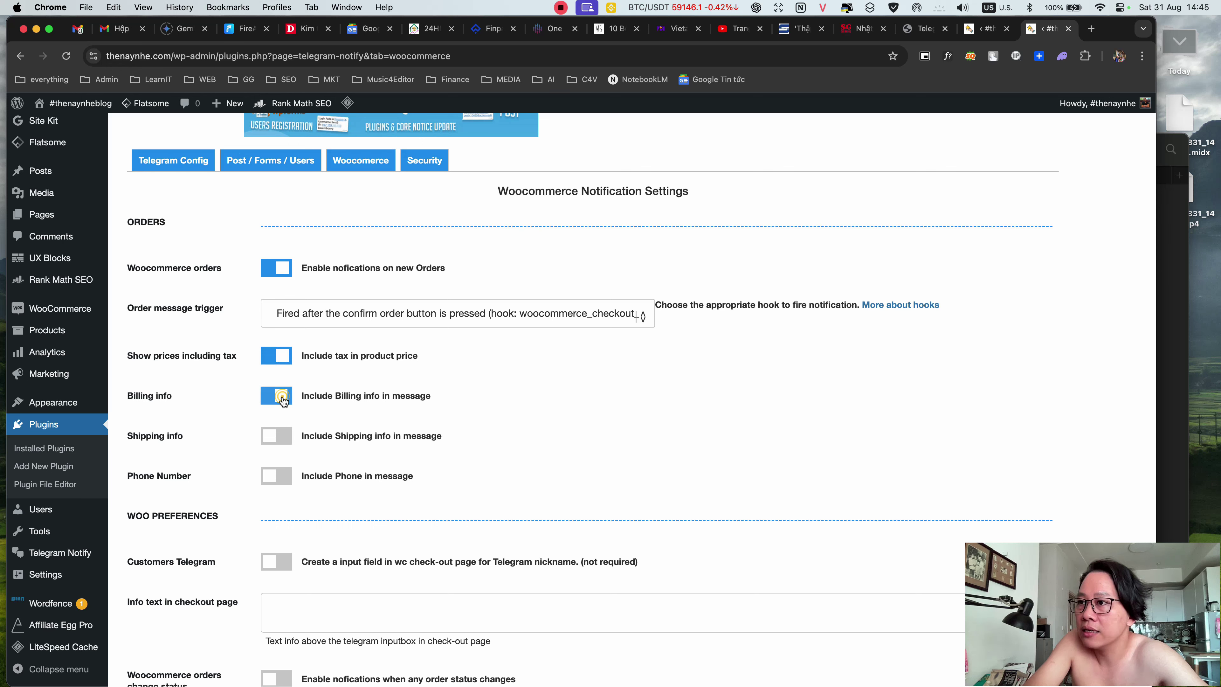
click(289, 443)
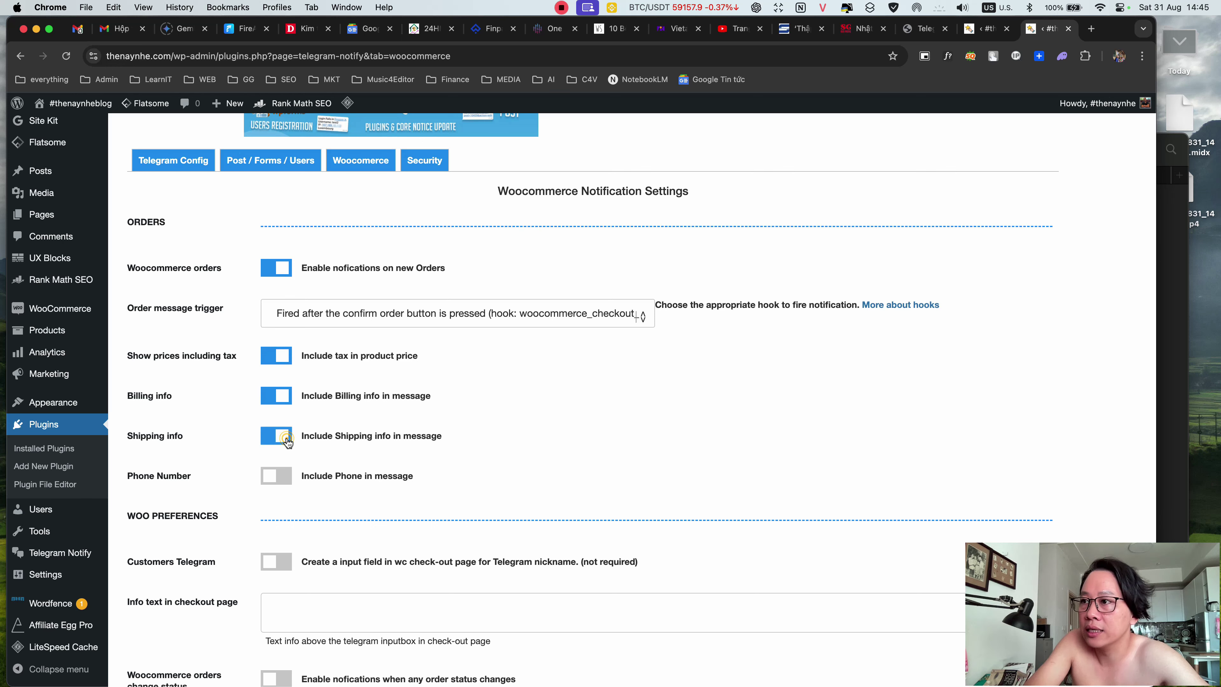
click(283, 478)
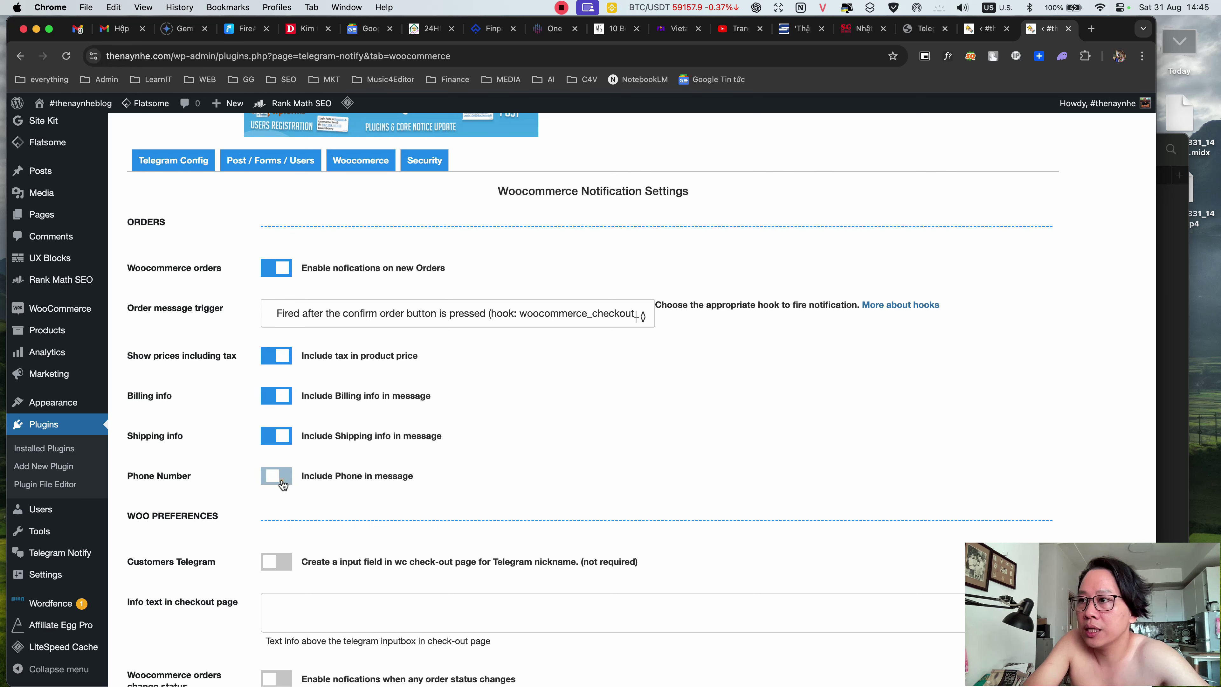
- Turn on order-status, low-stock, cart-add and cart-remove alerts and save the settings
scroll(502, 404, down, 5)
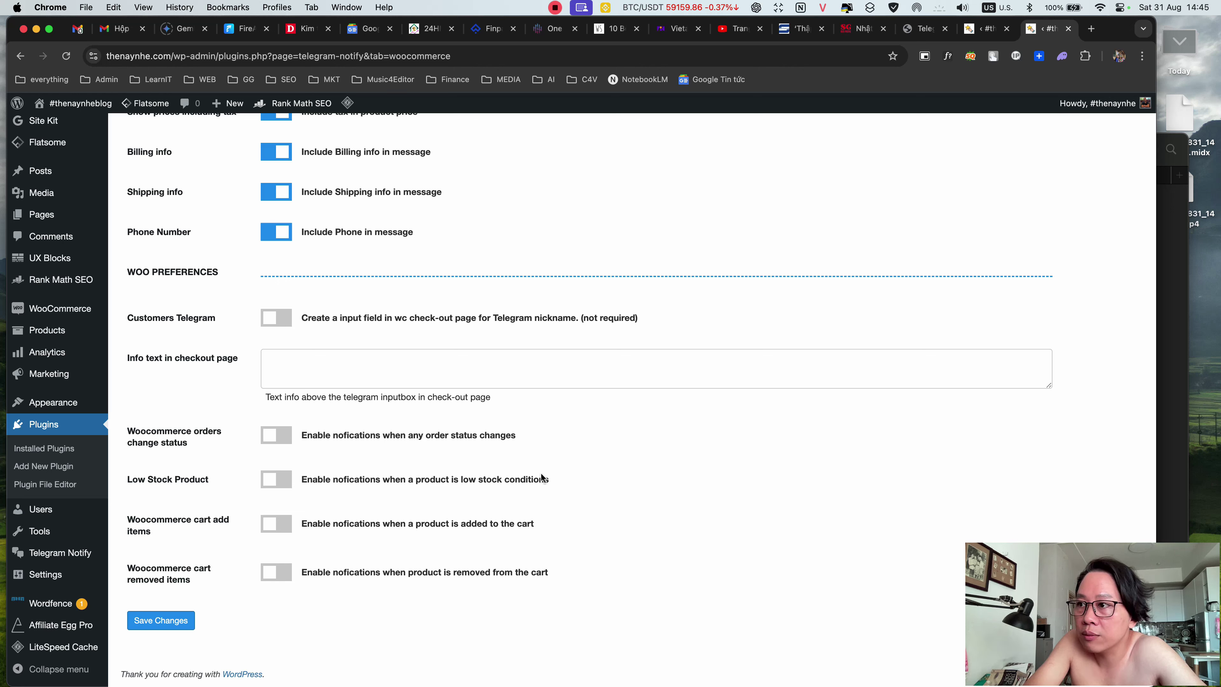
click(289, 441)
click(292, 480)
click(288, 527)
click(288, 573)
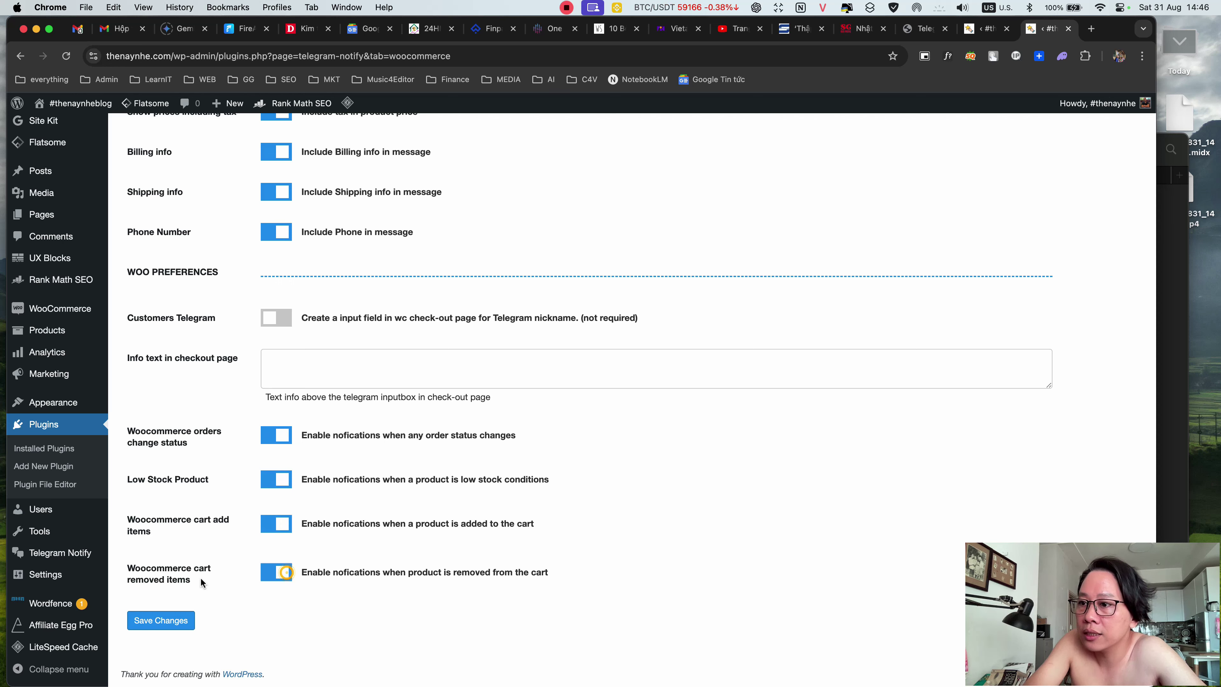
click(161, 620)
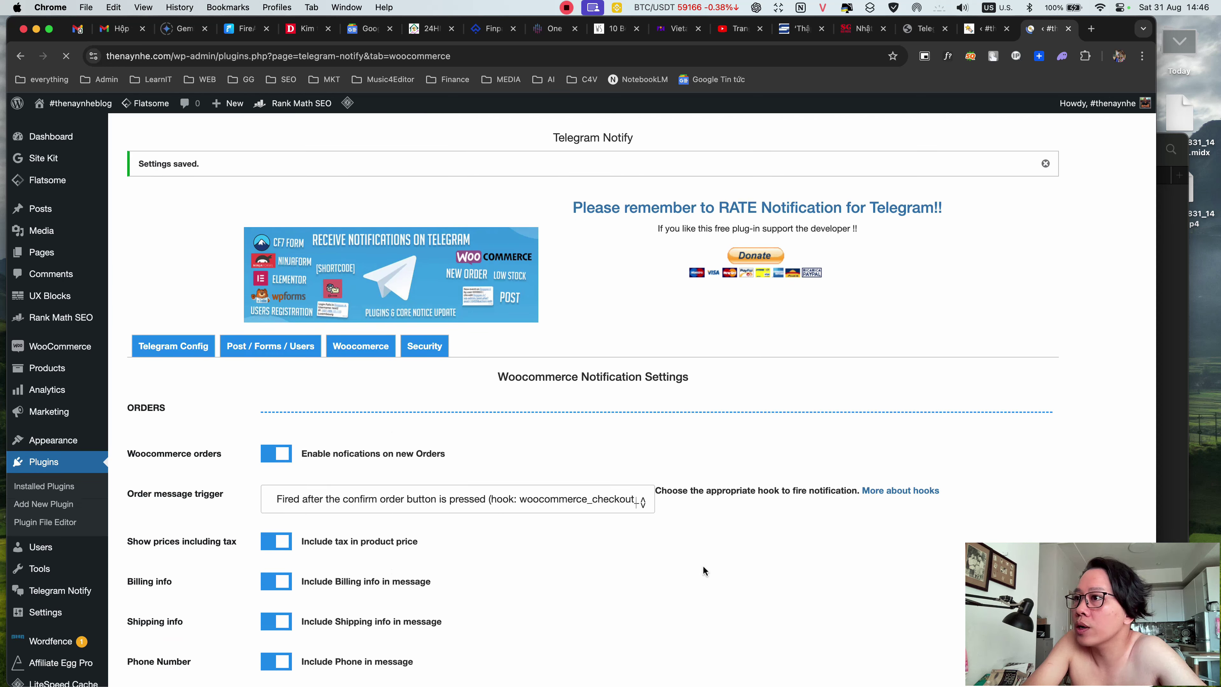
click(429, 346)
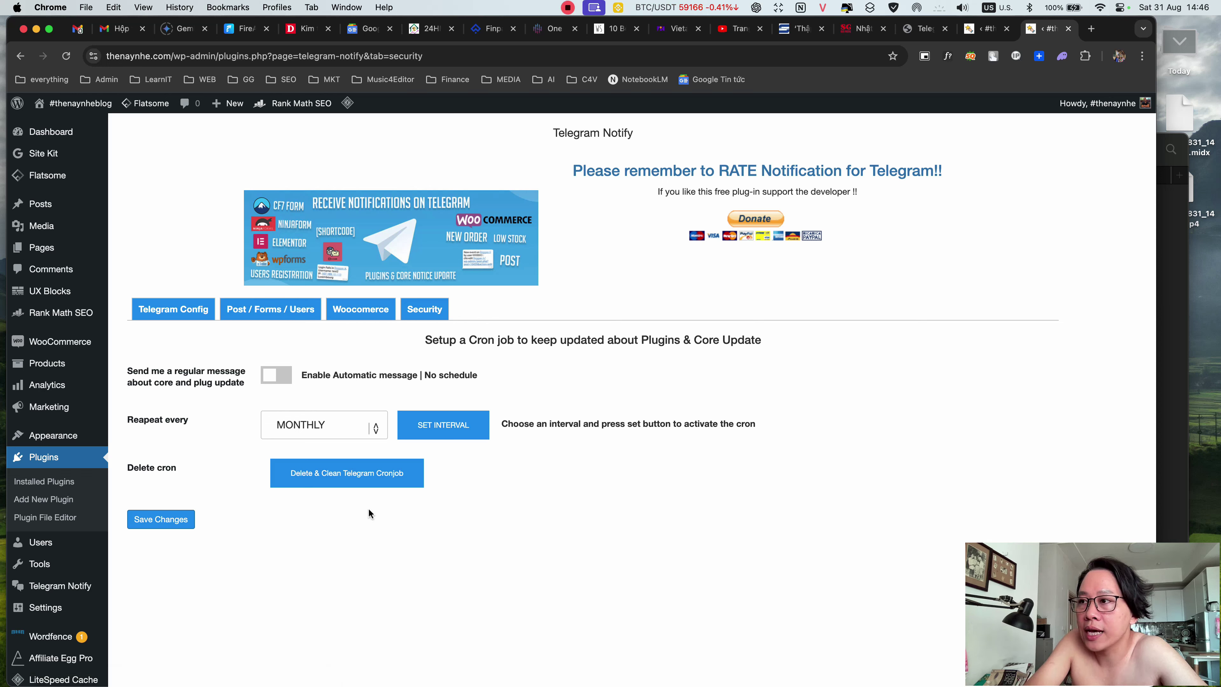
- Open the Post / Forms / Users tab and review its options, including Contact Form 7
click(287, 310)
scroll(481, 416, down, 2)
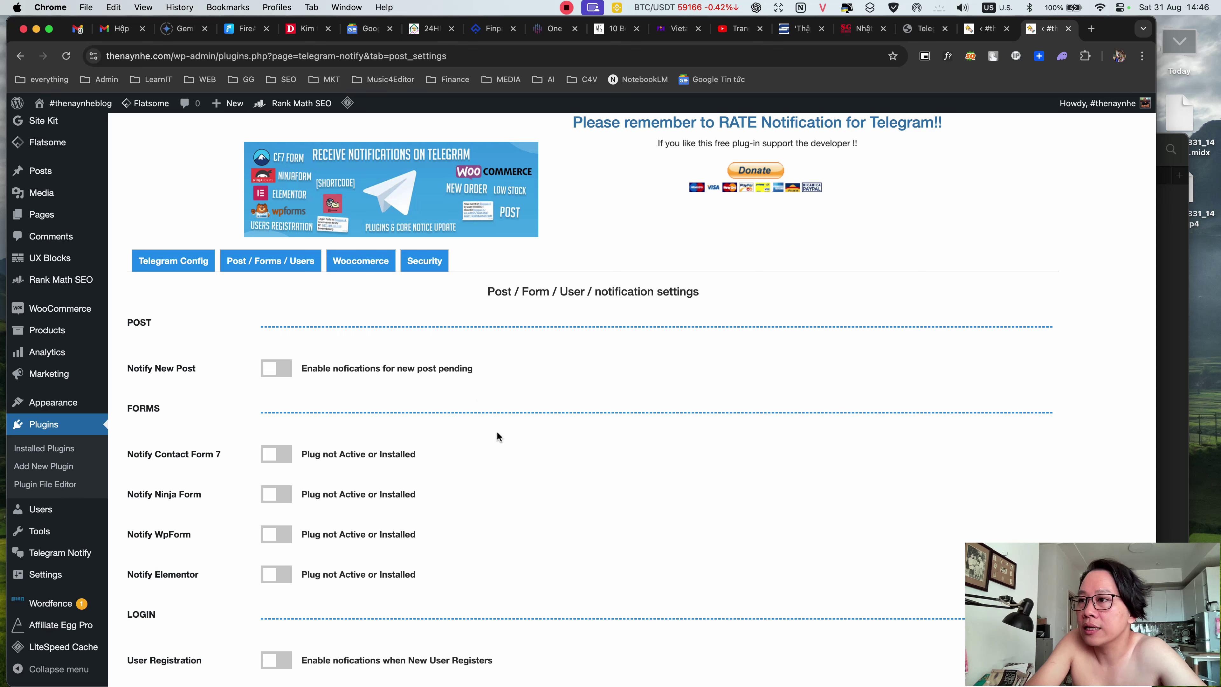
scroll(497, 436, down, 1)
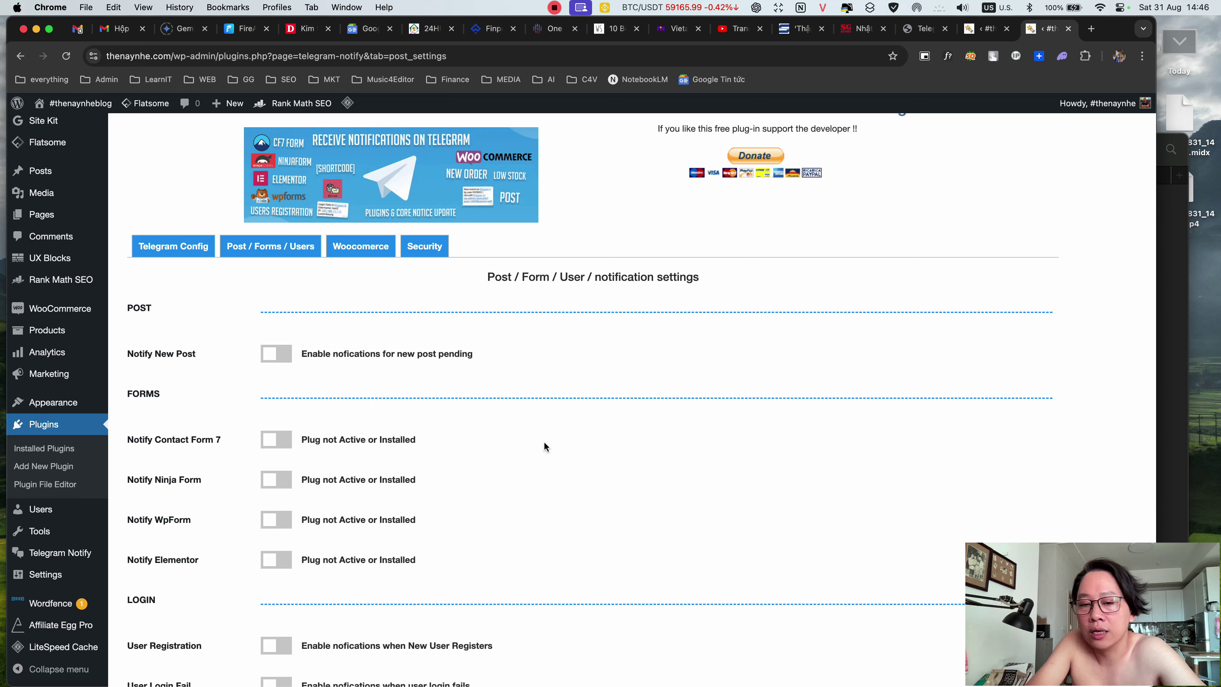
scroll(546, 447, down, 4)
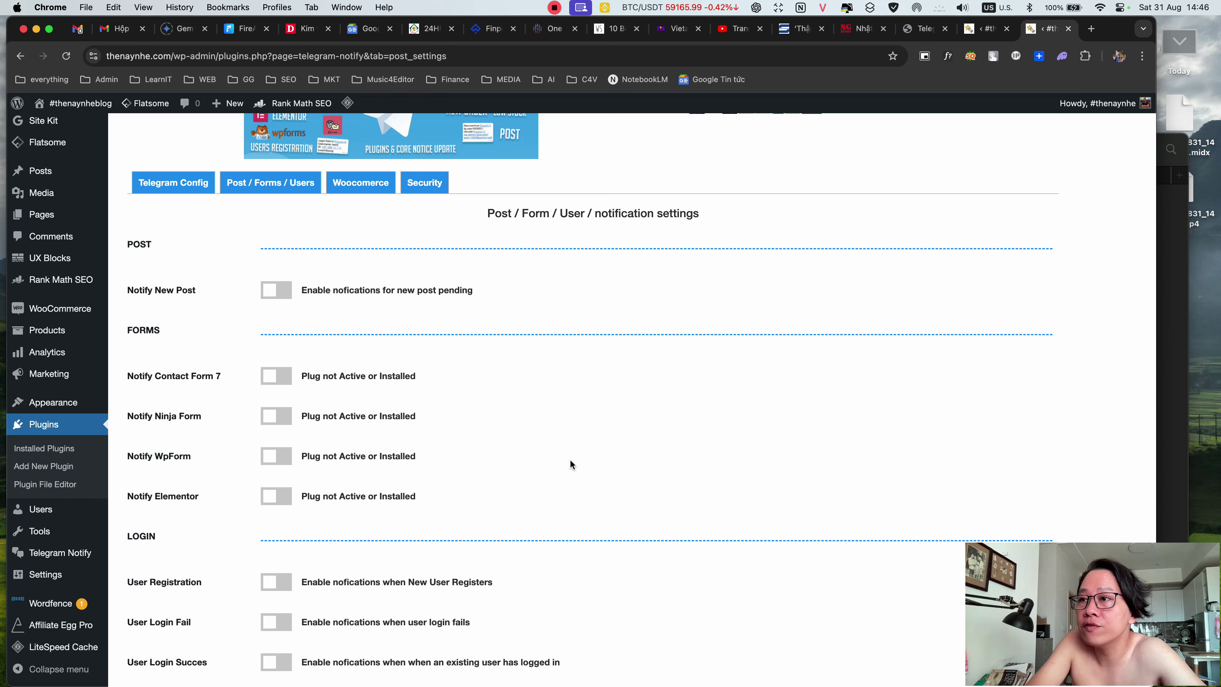
scroll(570, 460, down, 3)
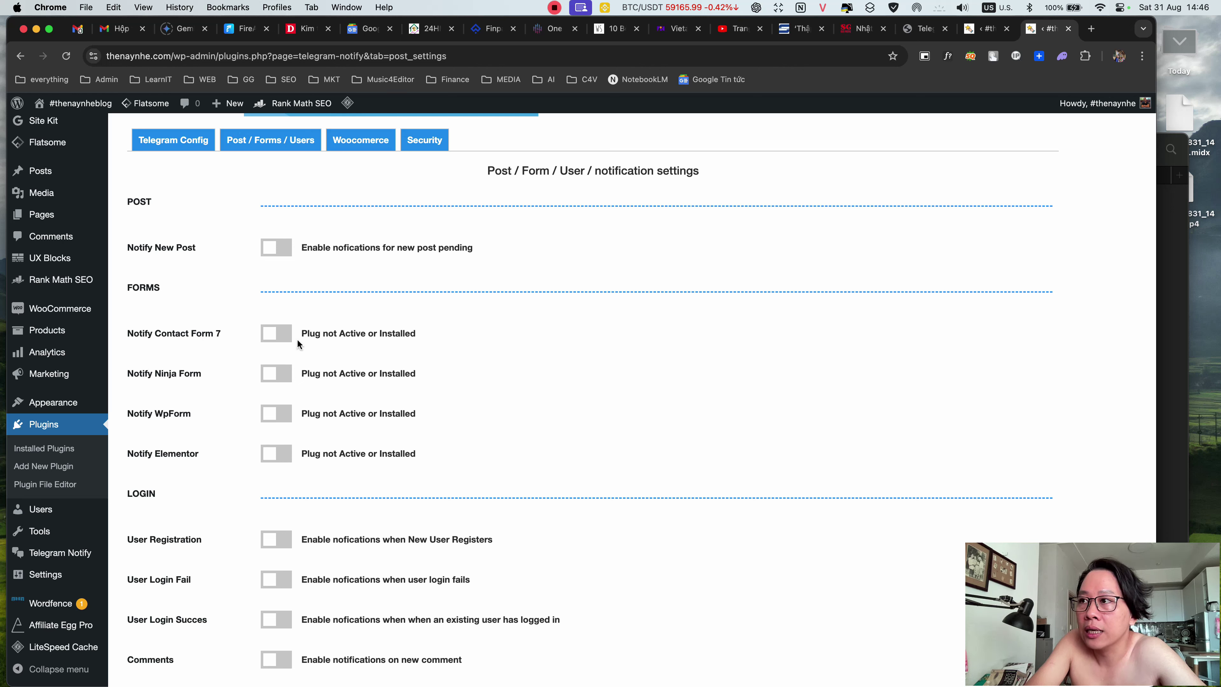
drag(158, 334, 230, 332)
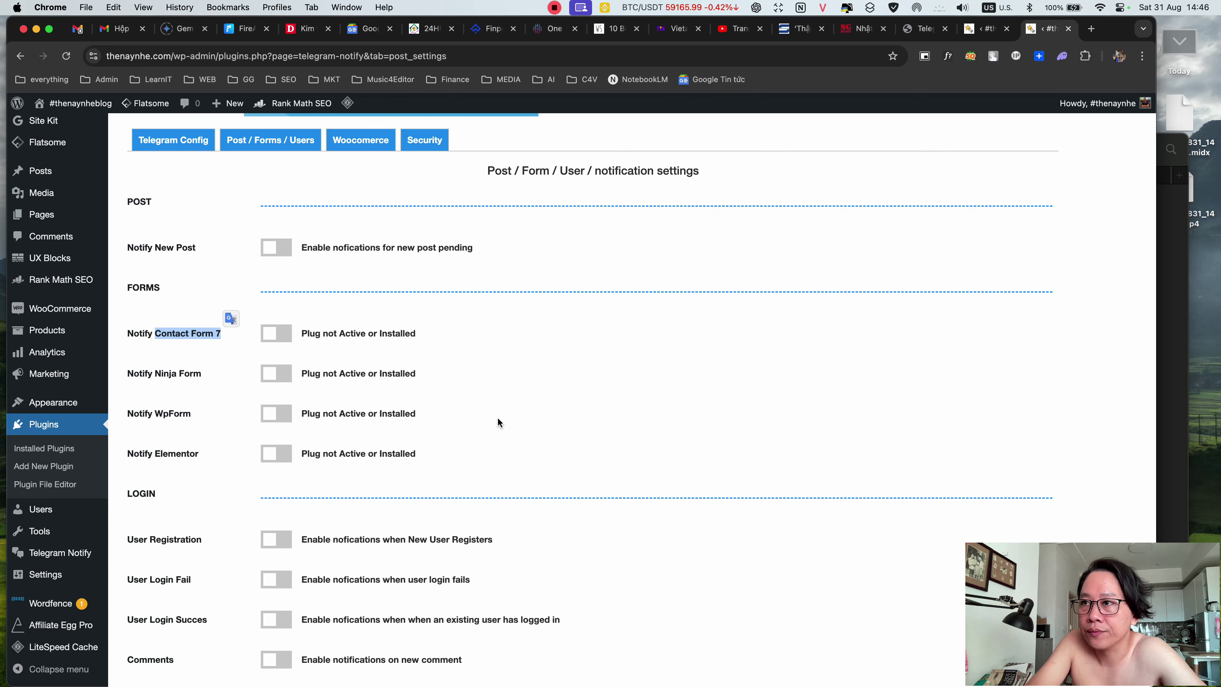
- Switch on the Comments notification toggle and save the changes
scroll(495, 449, down, 2)
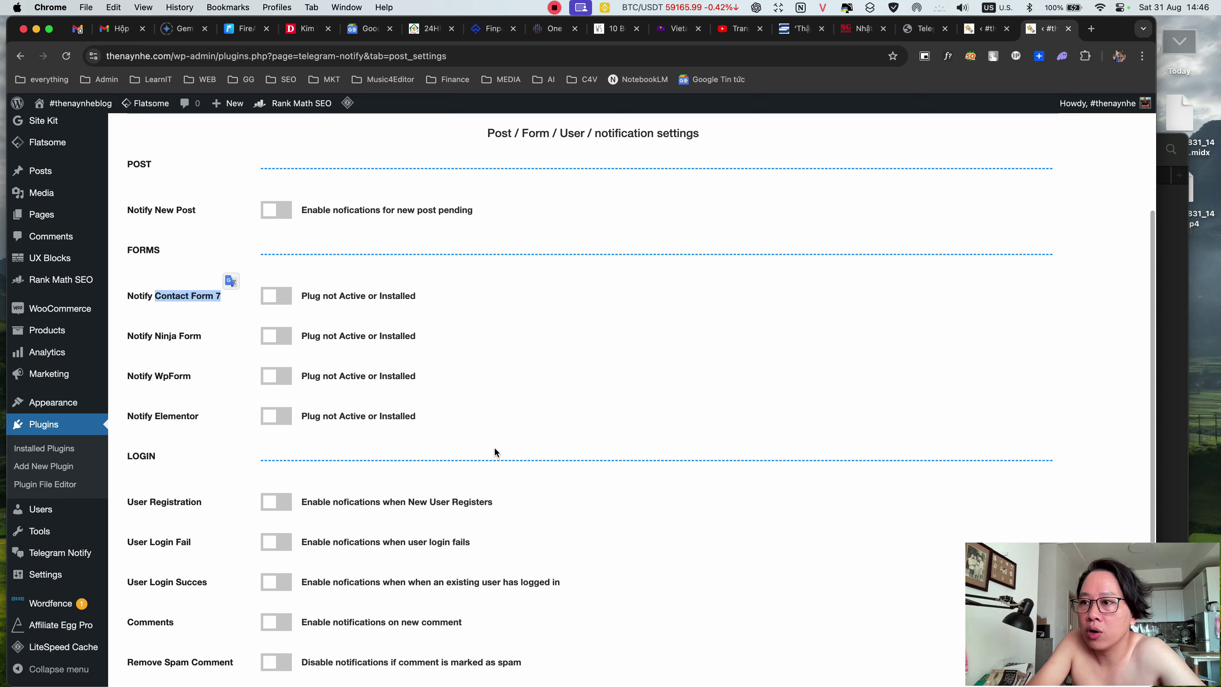
scroll(495, 448, down, 5)
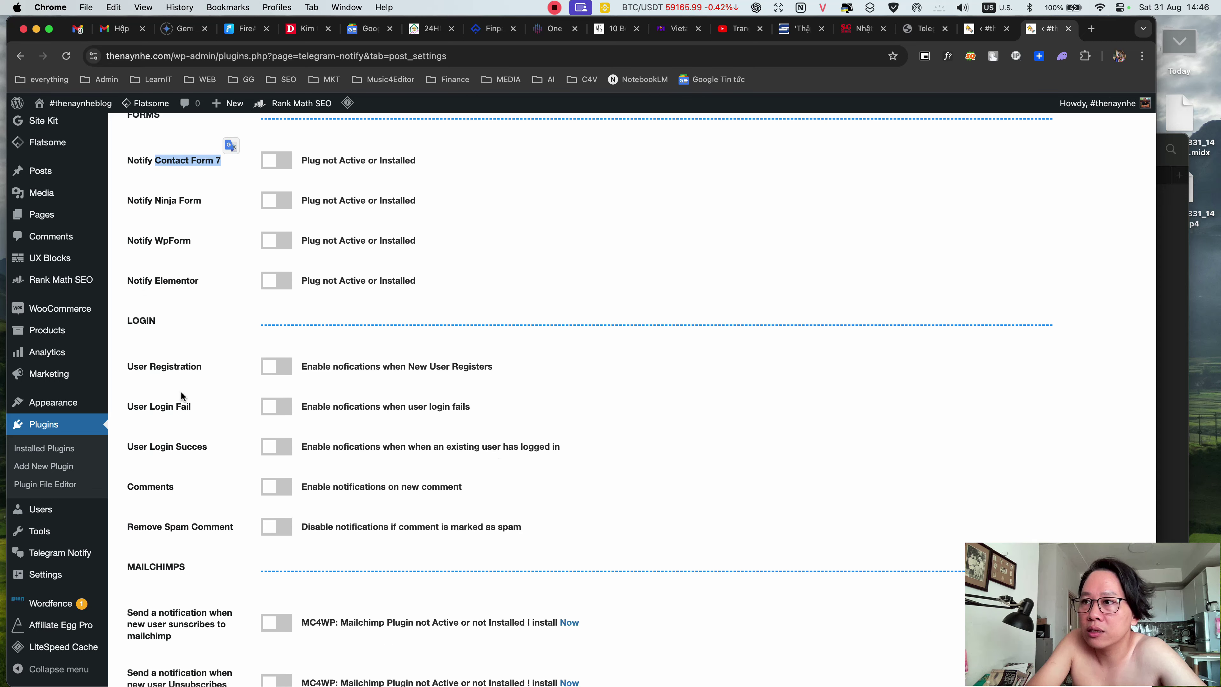
scroll(218, 414, down, 2)
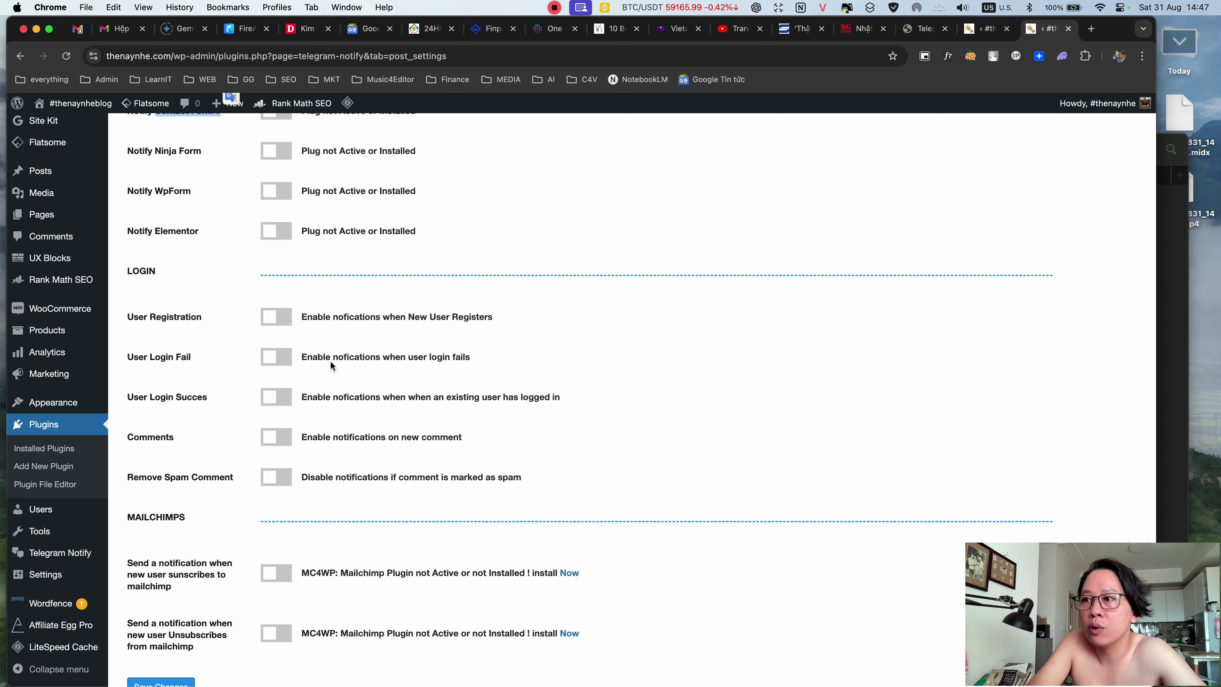
scroll(262, 446, down, 3)
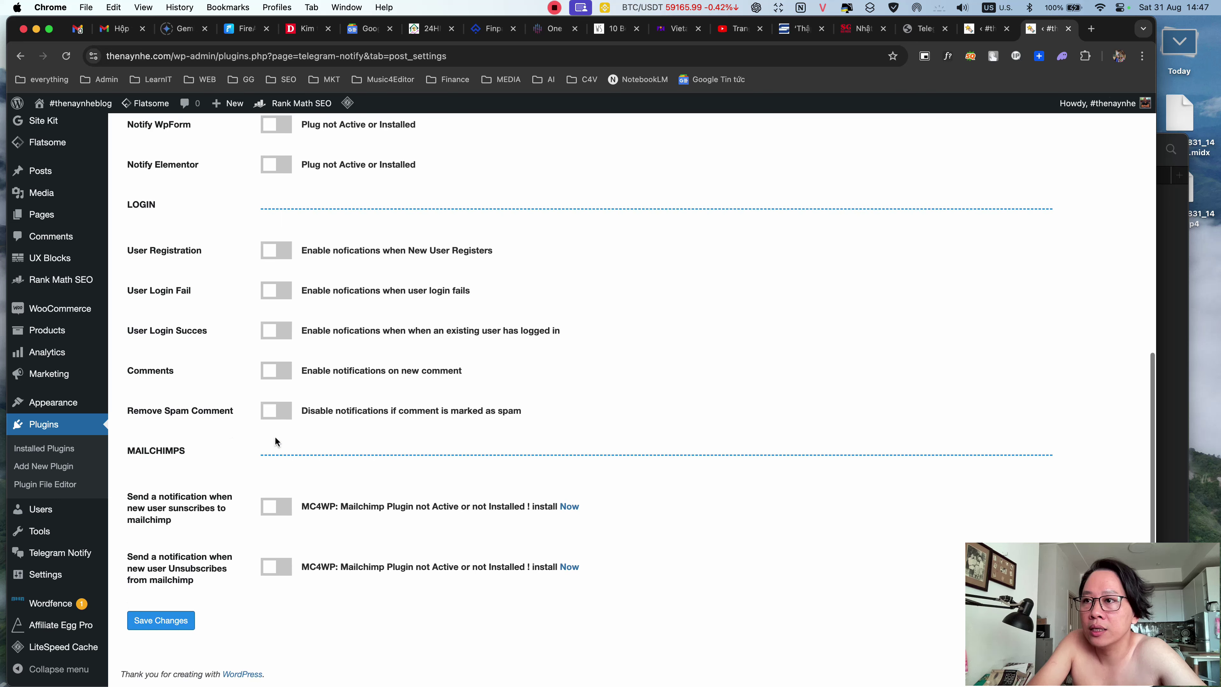
click(281, 373)
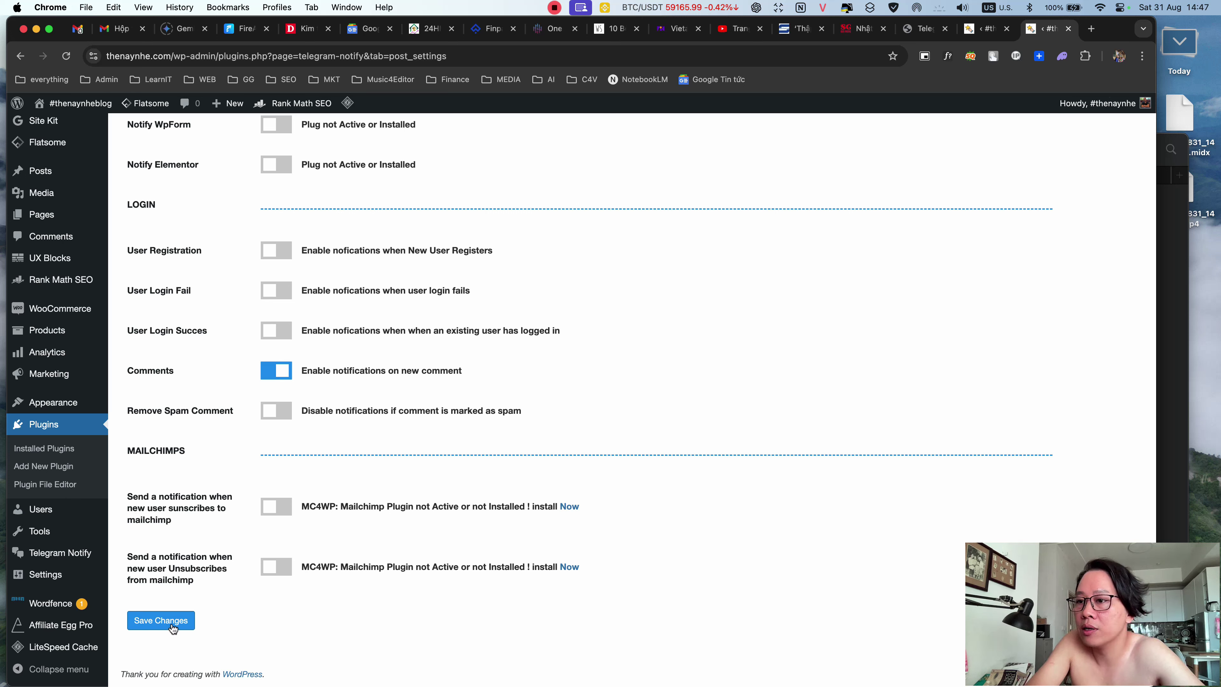
click(160, 620)
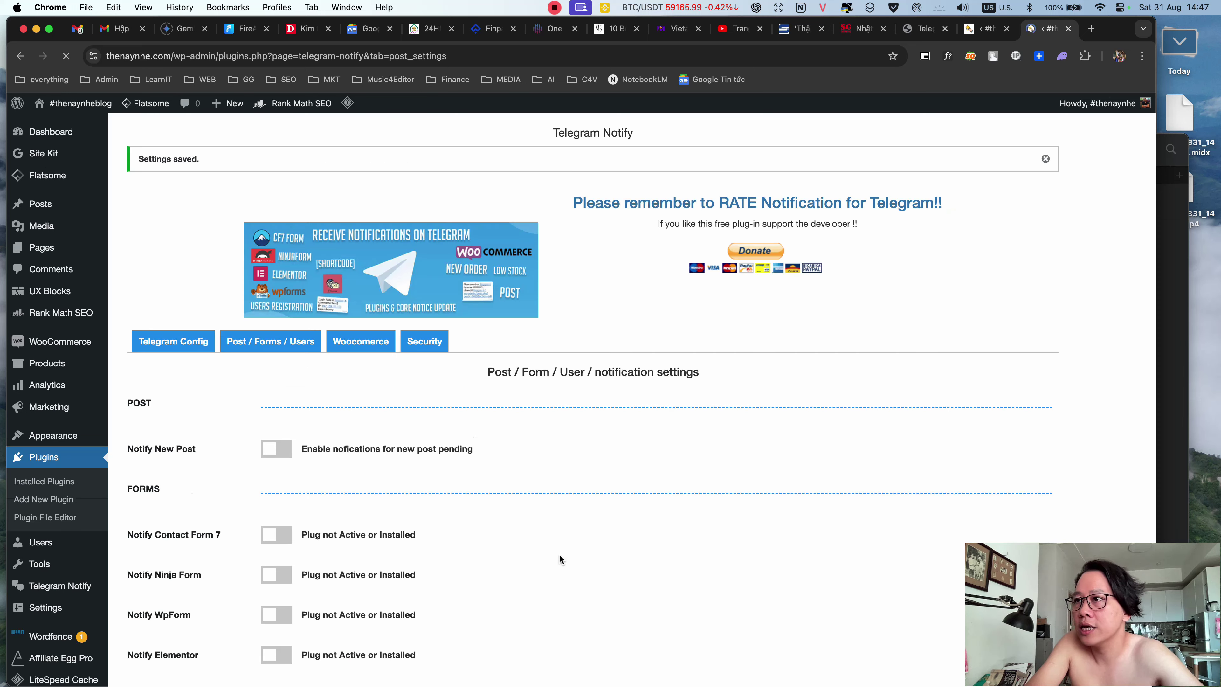
- Scroll the ADA Pharma Telegram Config page to its Token and Chatids fields
scroll(559, 554, down, 8)
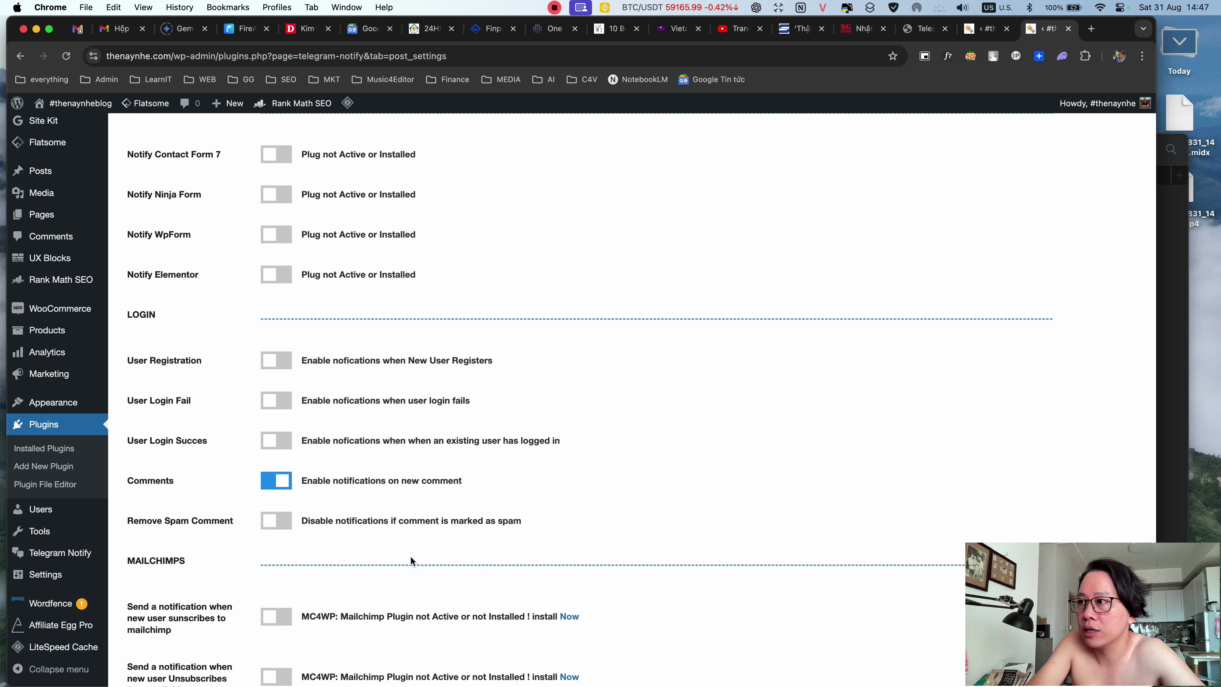
scroll(564, 525, up, 1)
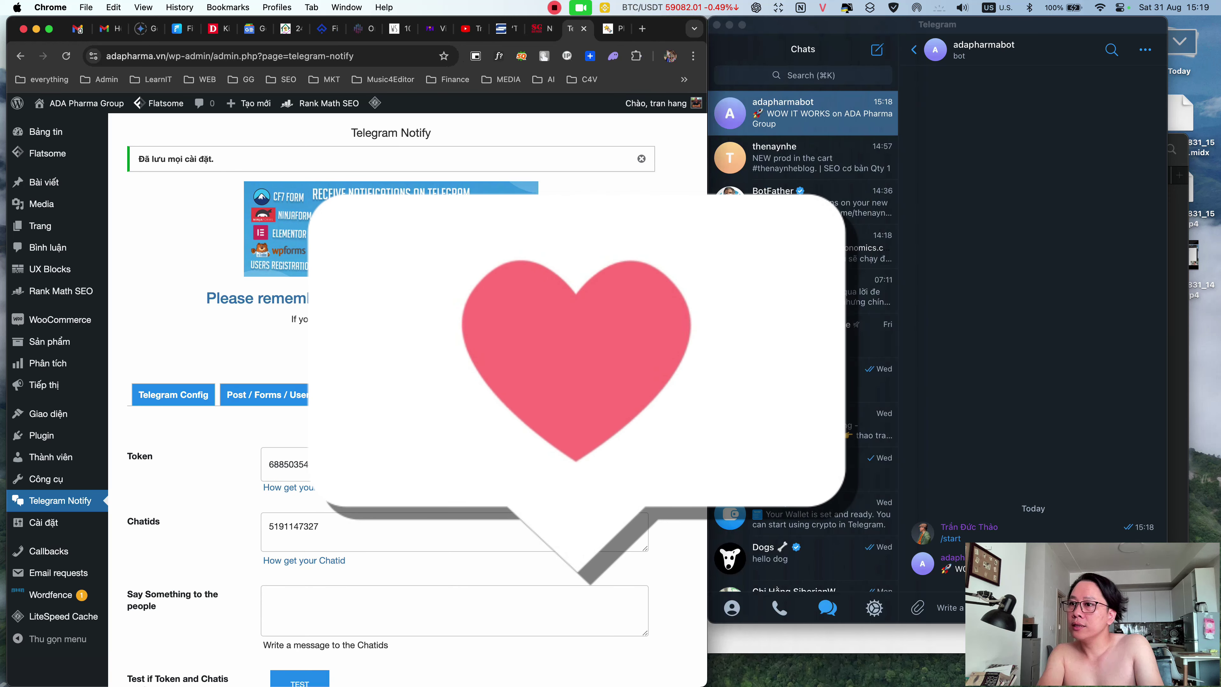
scroll(572, 434, down, 5)
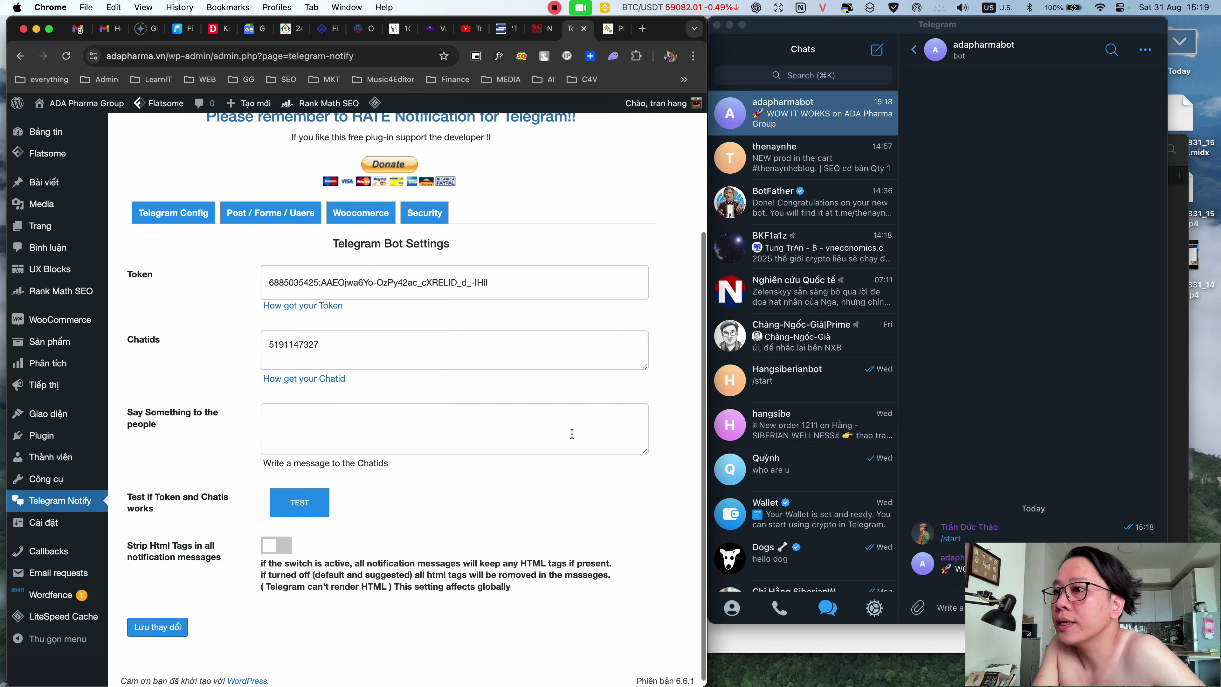
- Run the ADA Pharma plugin TEST, confirm the message in adapharmabot, and dismiss the alert
click(298, 510)
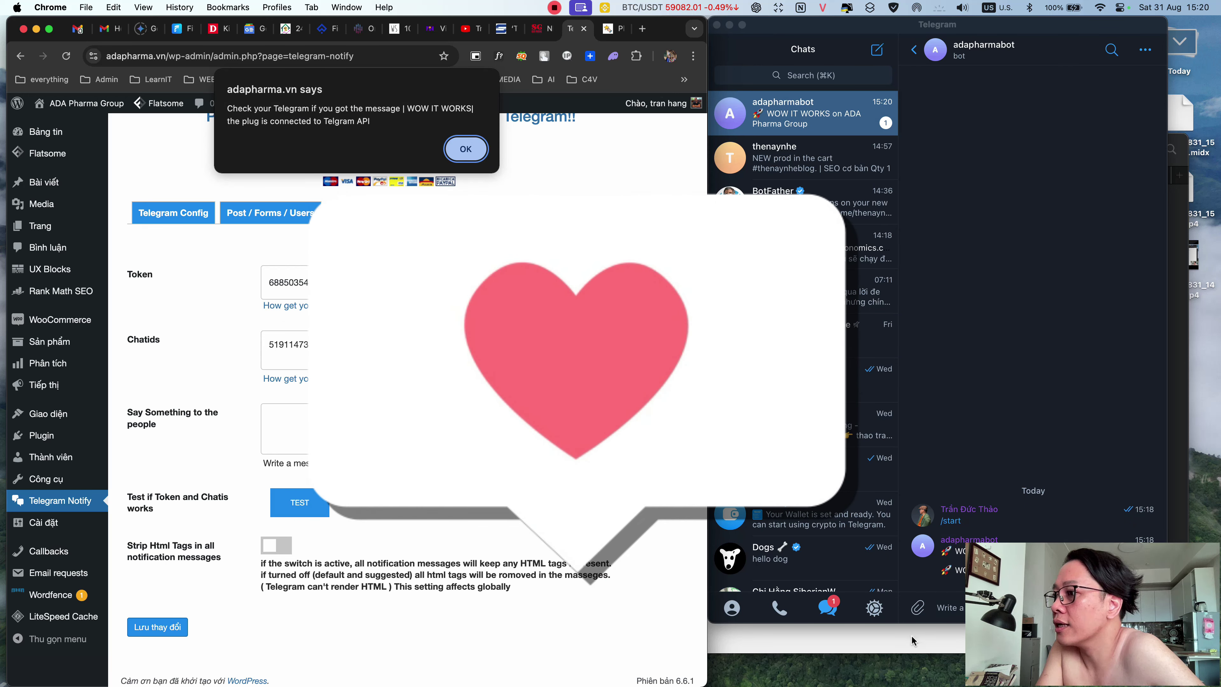
click(967, 400)
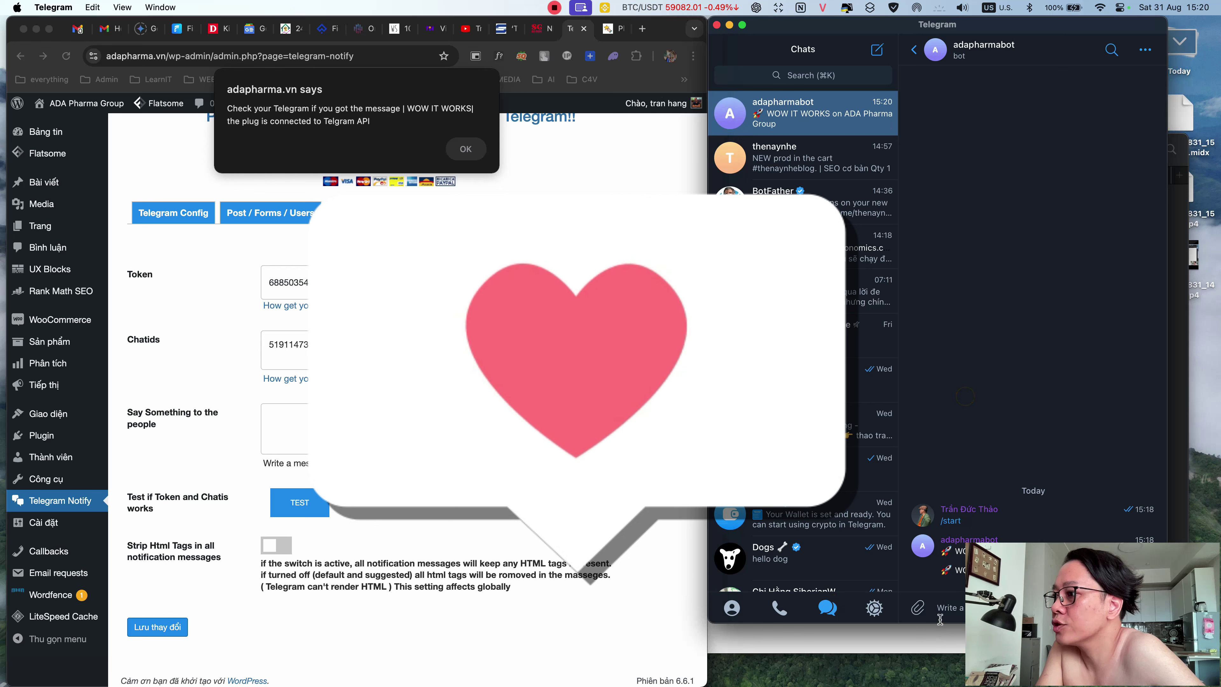
drag(903, 624, 895, 527)
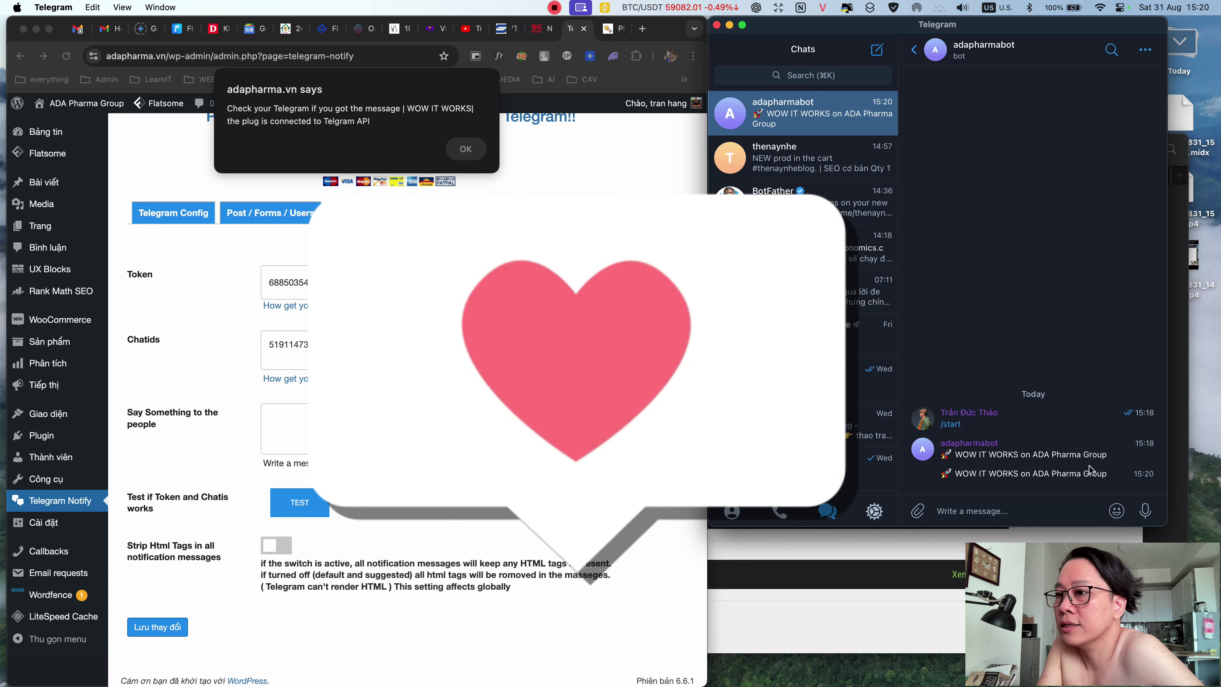
click(518, 515)
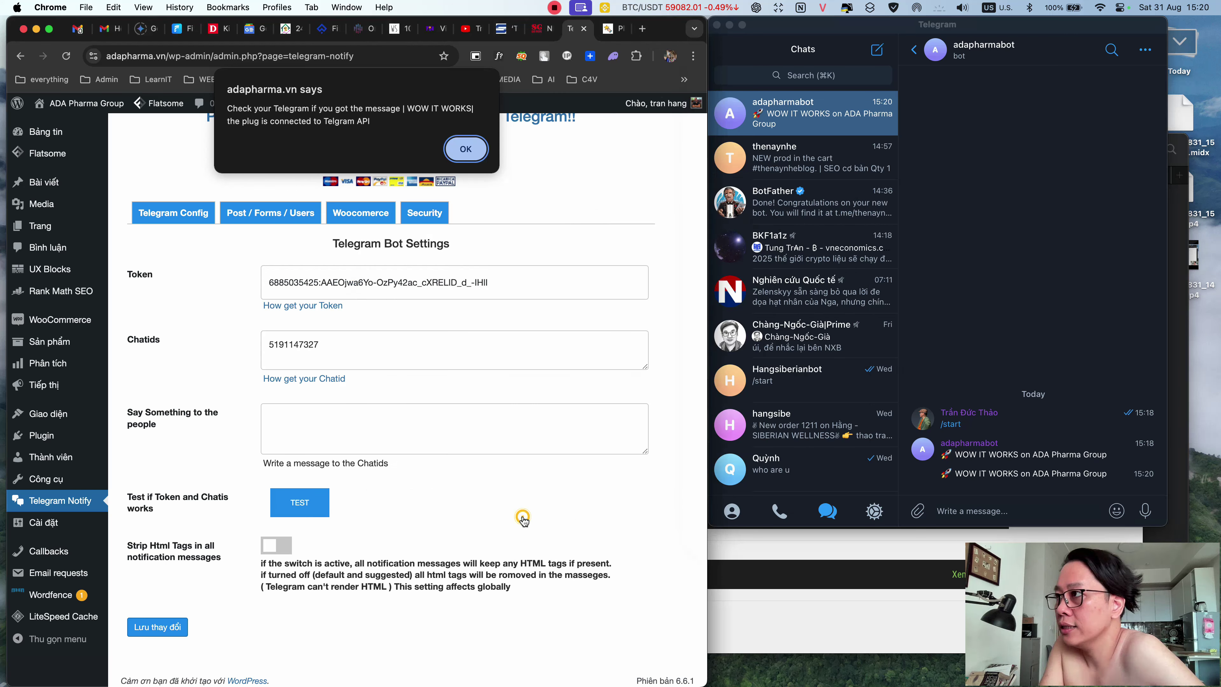
click(465, 149)
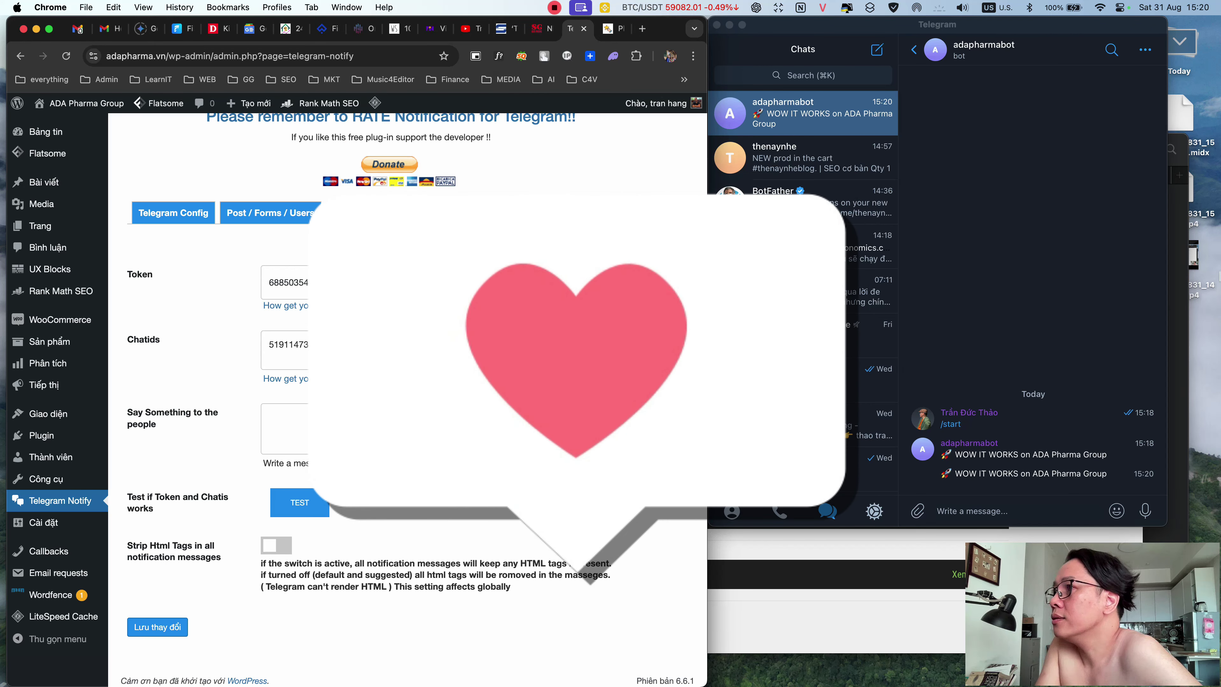
mouse_move(1219, 257)
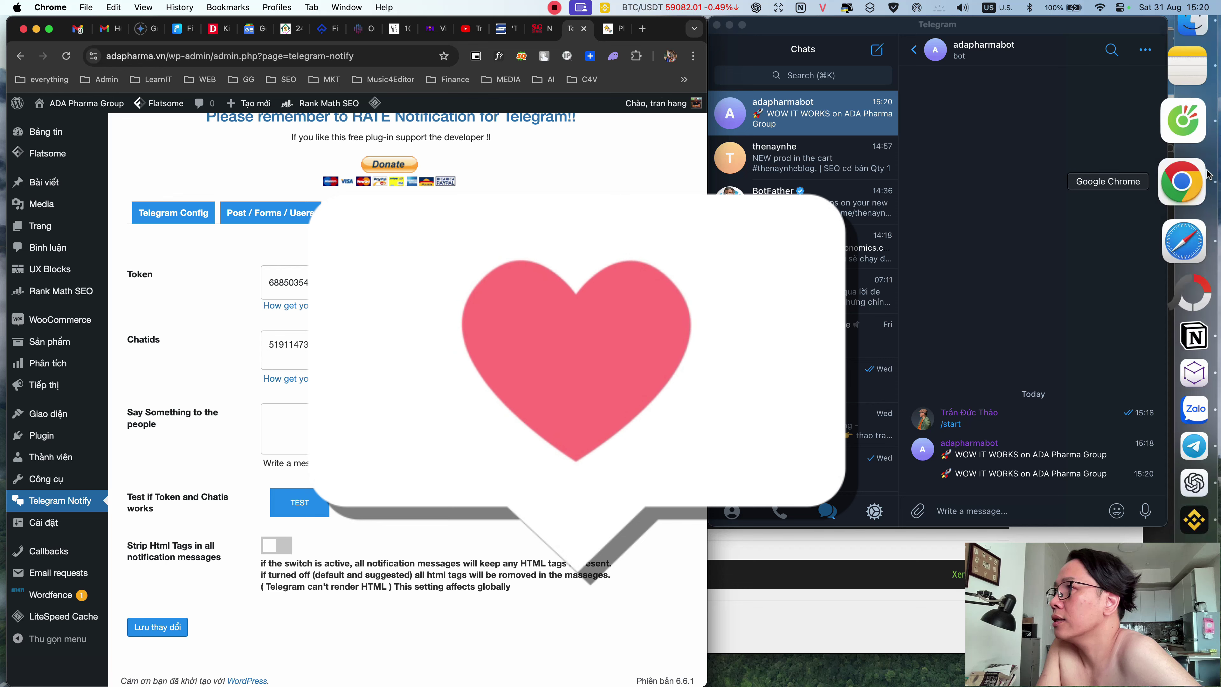
- Add Essential Nutrimix to the ADA Pharma cart and check Telegram's cart notification
click(1180, 223)
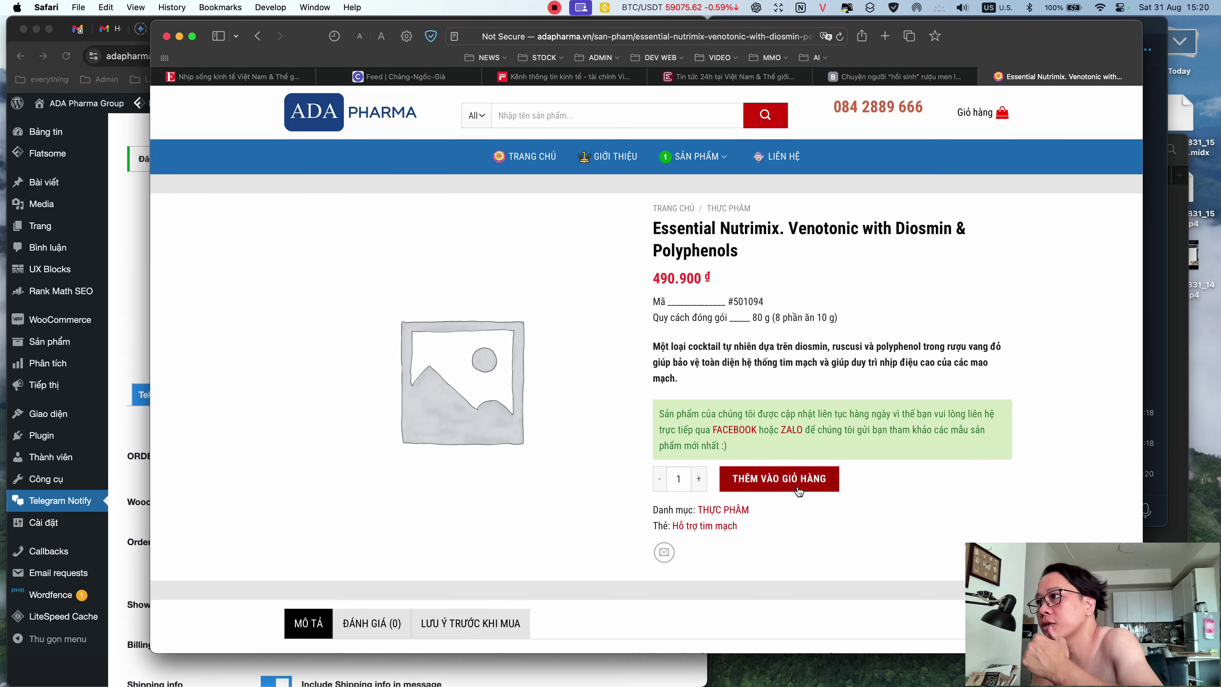
click(798, 487)
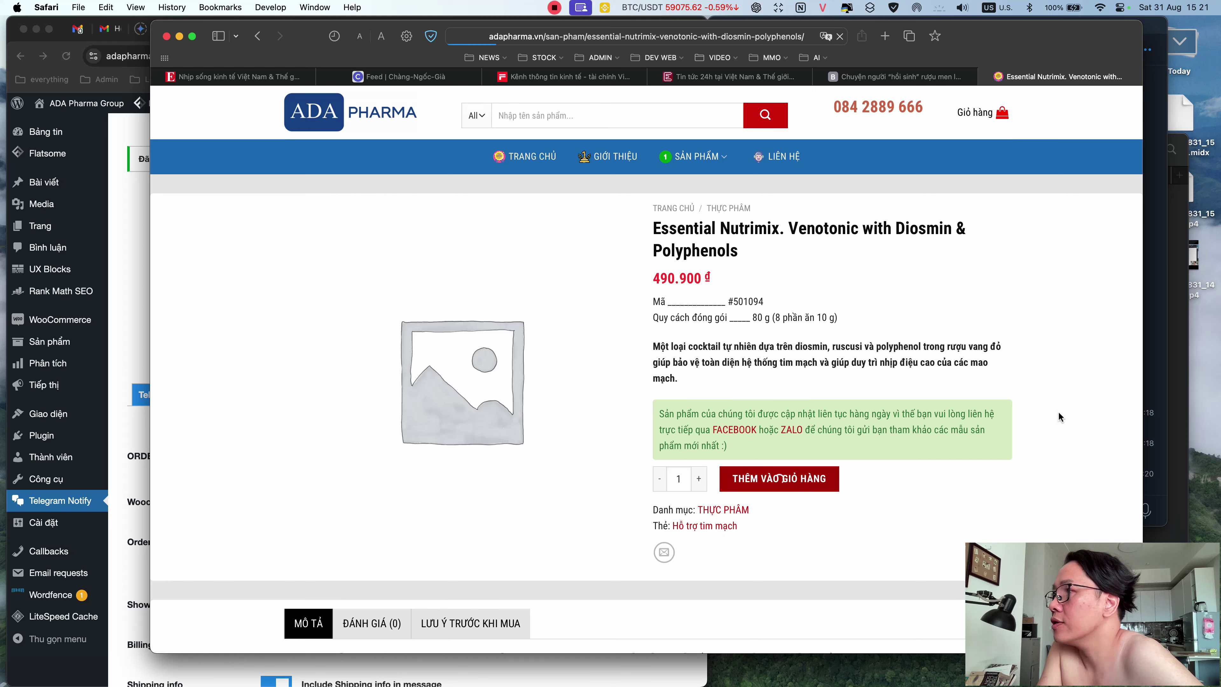
click(1152, 477)
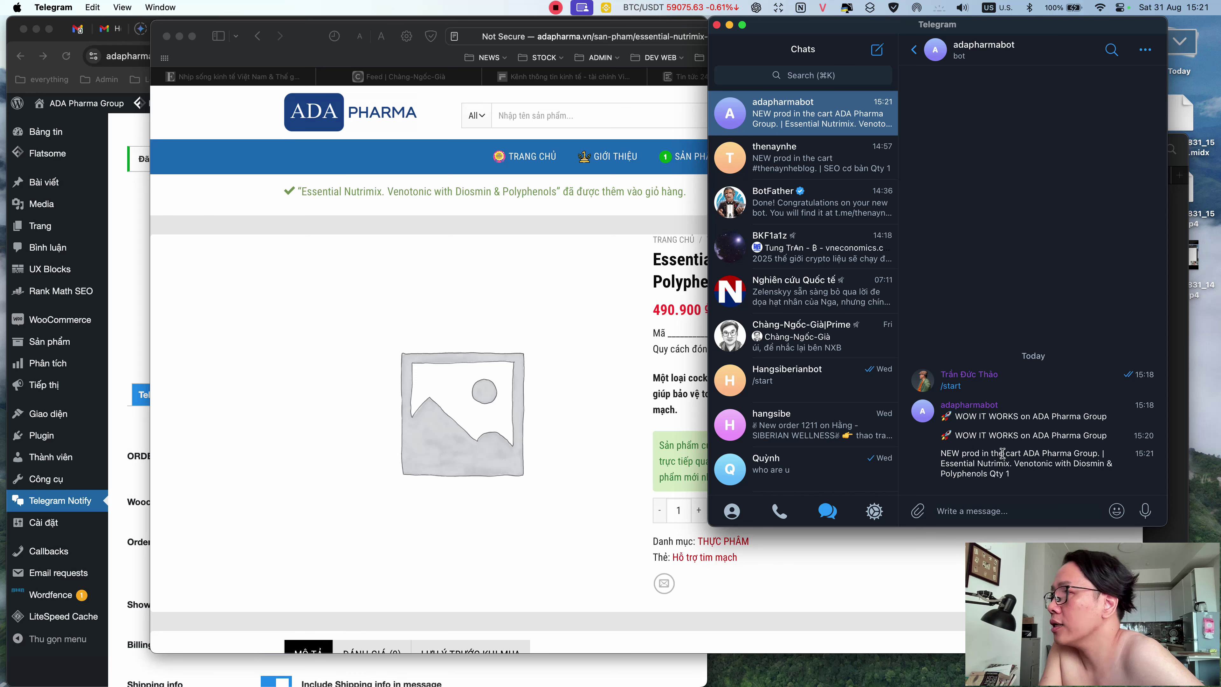
click(847, 583)
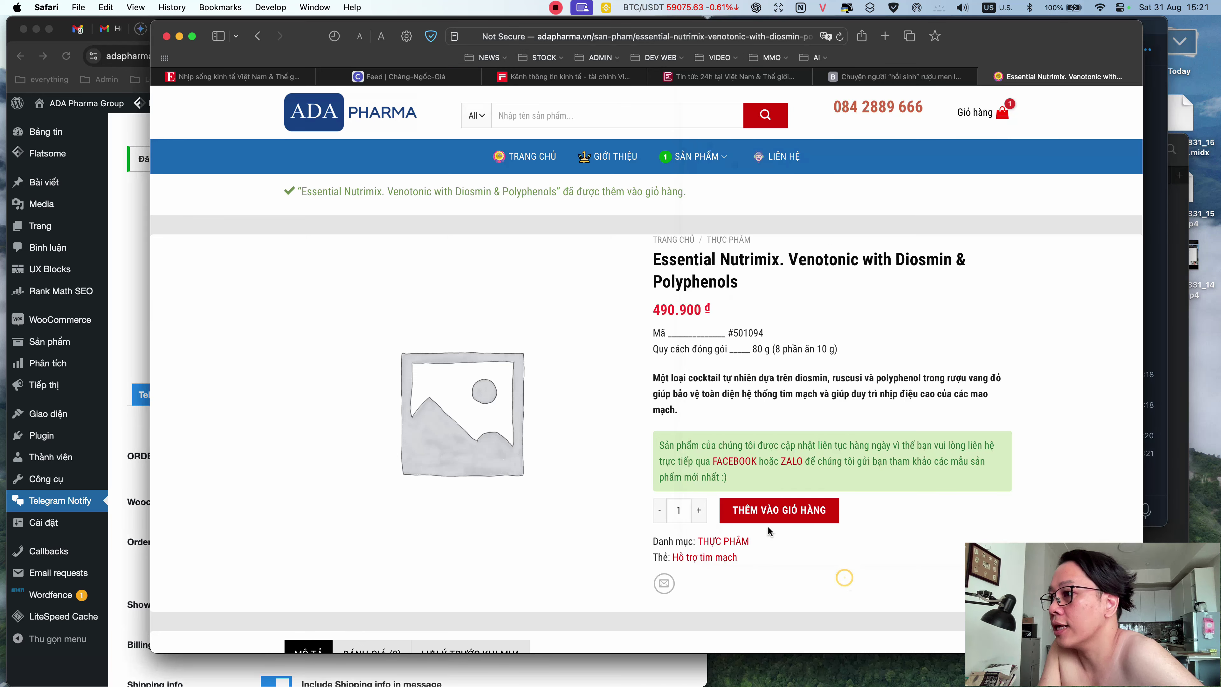
- Open the full cart page and narrow the store window beside Telegram
mouse_move(1005, 115)
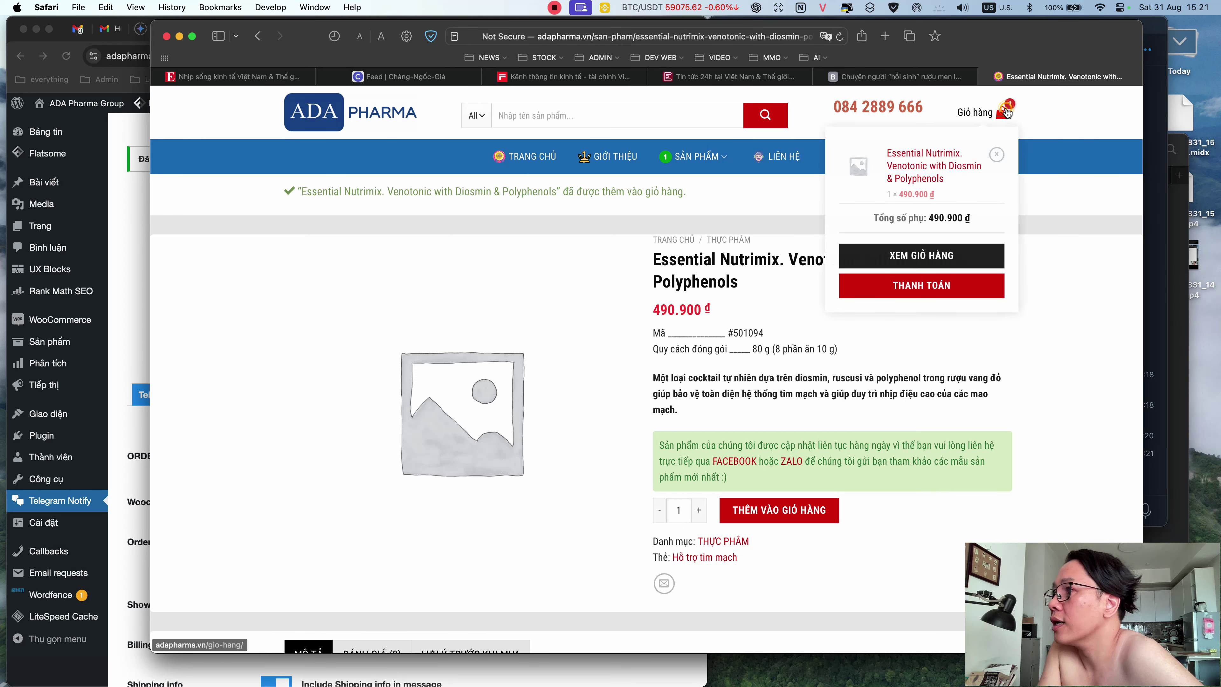
click(914, 267)
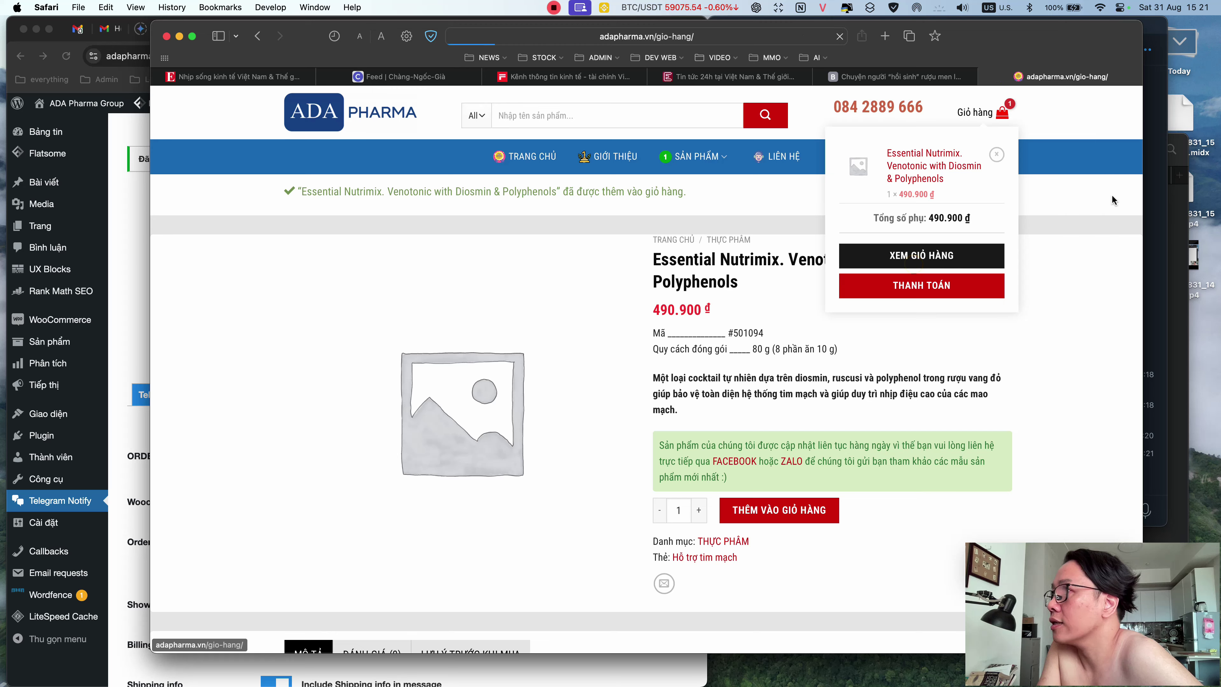
drag(1142, 272, 891, 260)
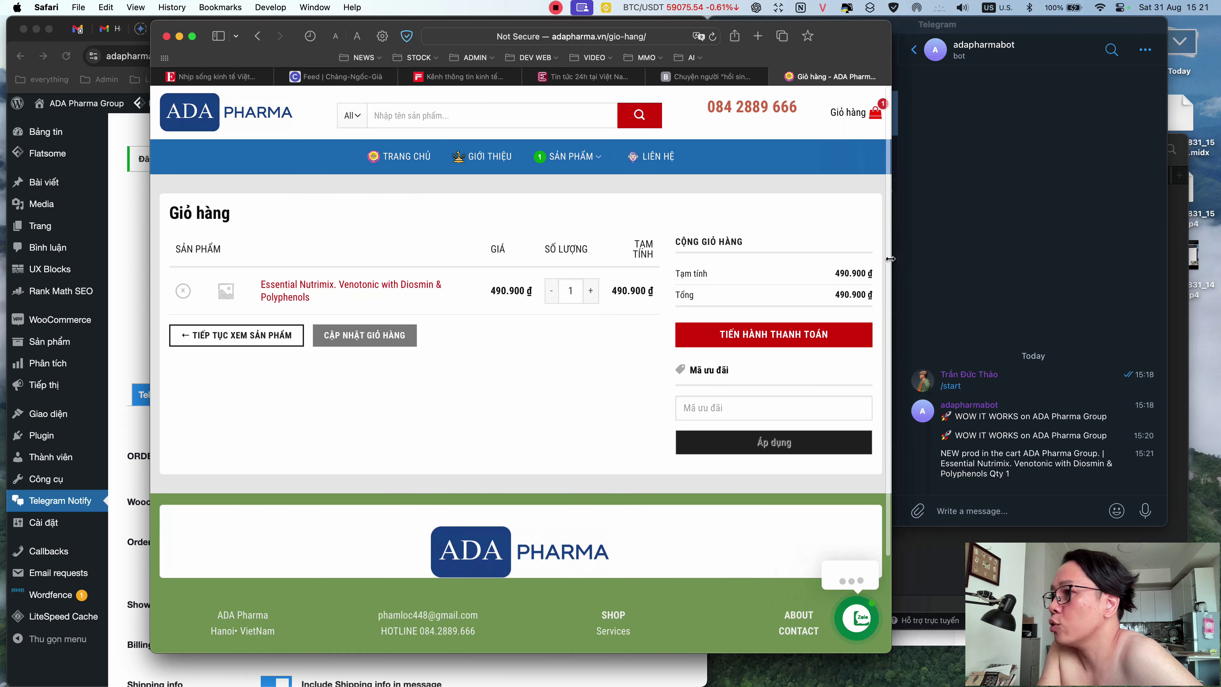
- Proceed to checkout and enter the customer's first and last name
click(558, 441)
click(744, 410)
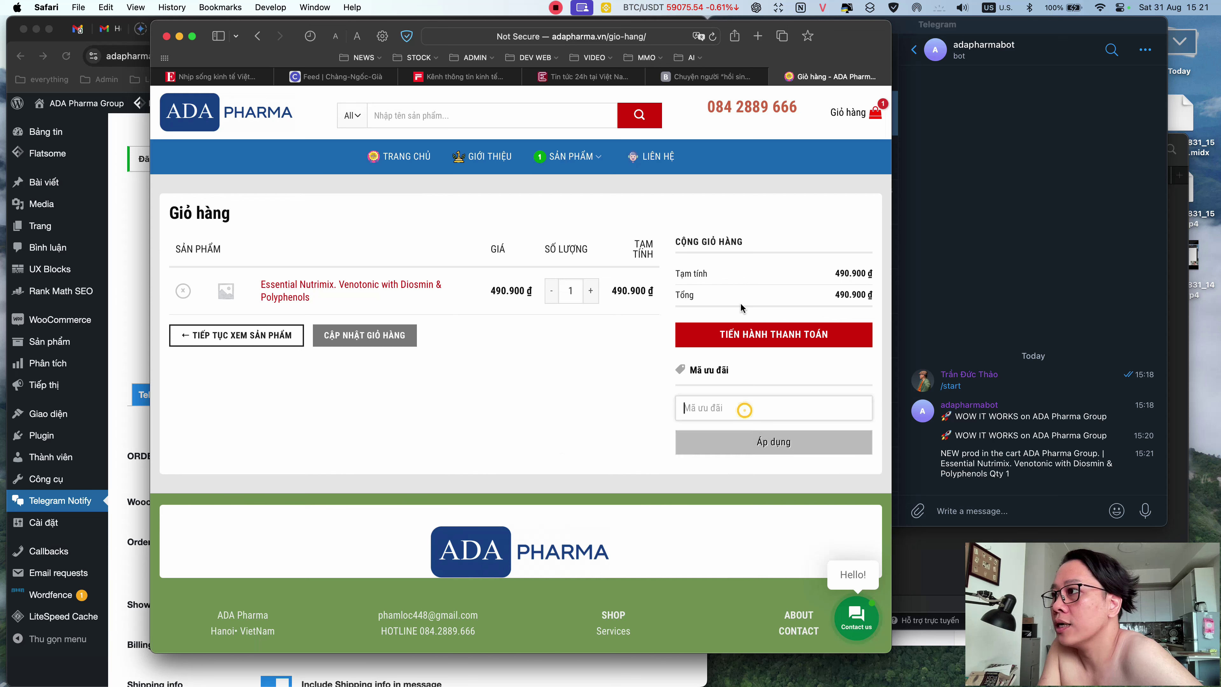
click(748, 333)
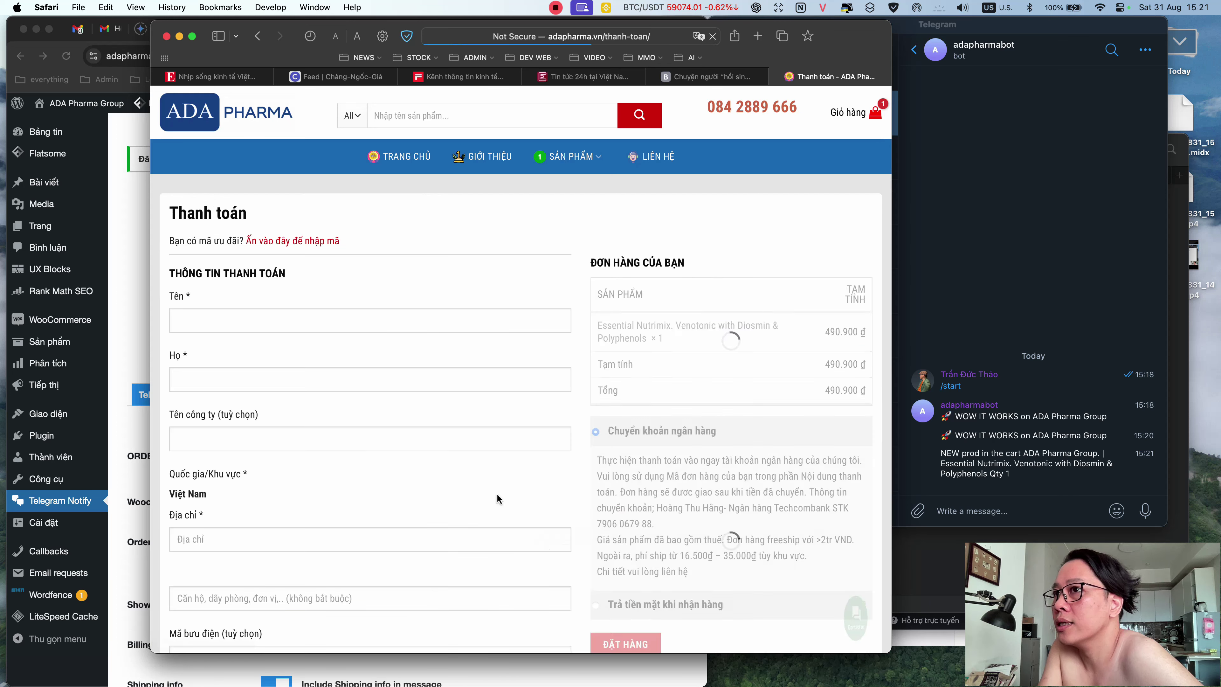
click(314, 314)
text(ađ)
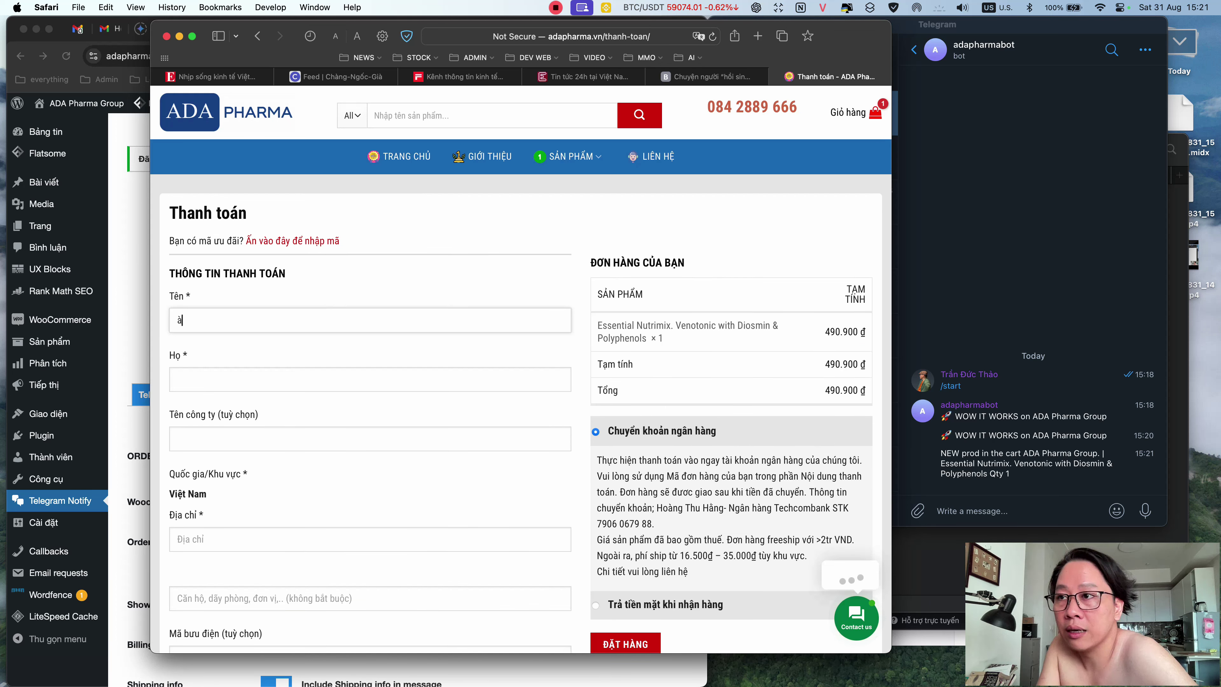
key(BackSpace)
key(BackSpace)
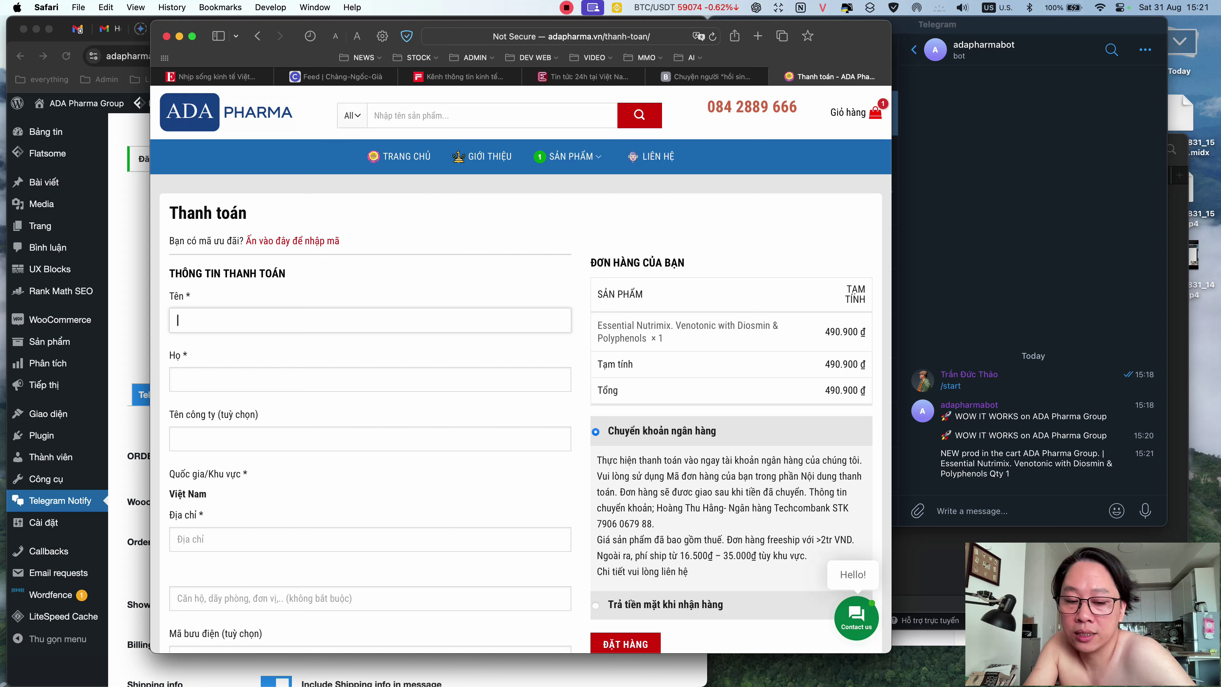
click(320, 371)
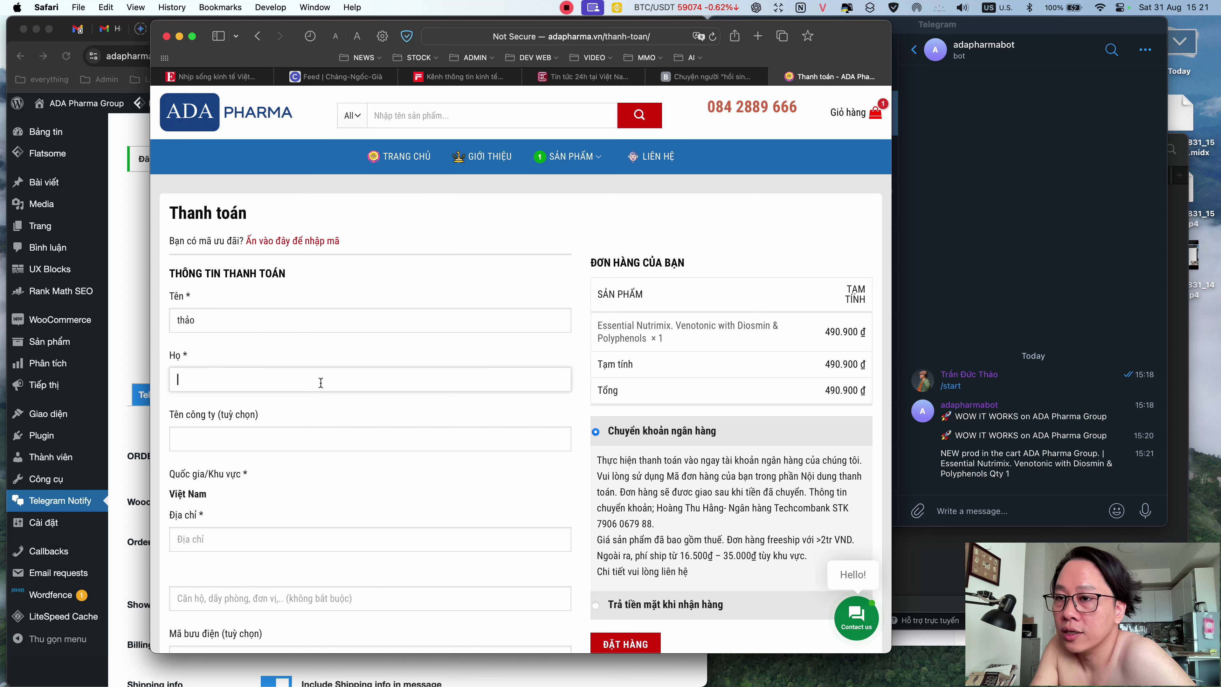
text(trần)
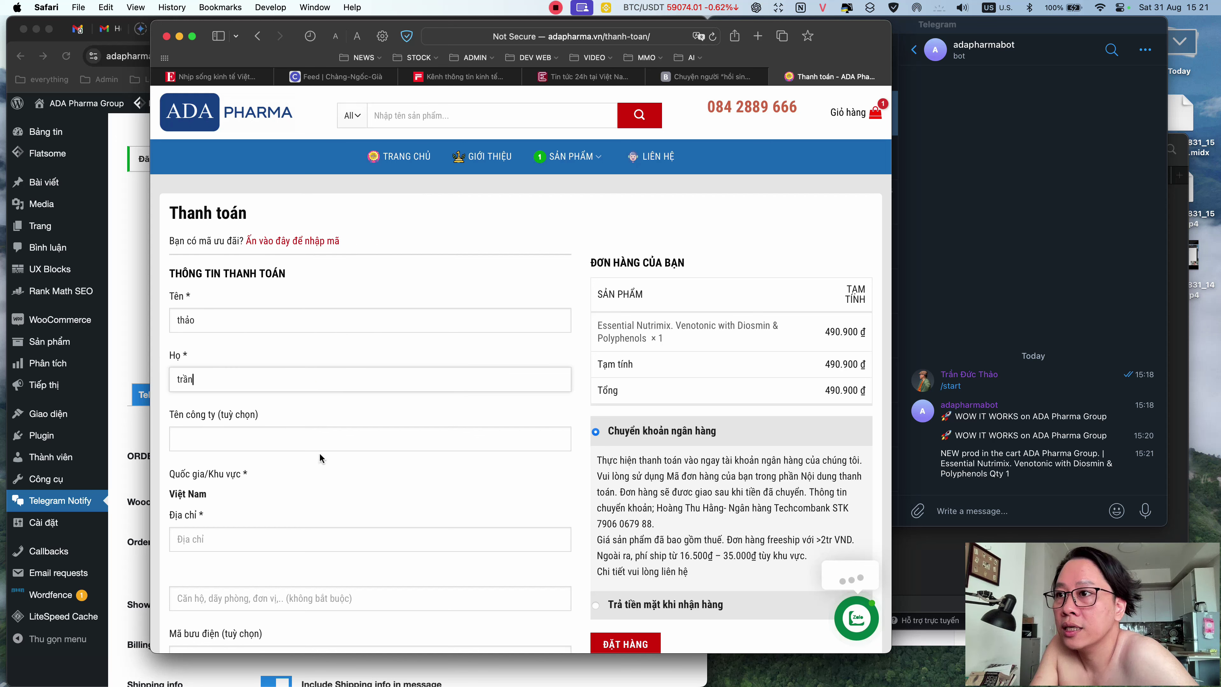
- Fill in the customer's street address and province / city
scroll(283, 515, down, 1)
click(283, 515)
text(Hanoi)
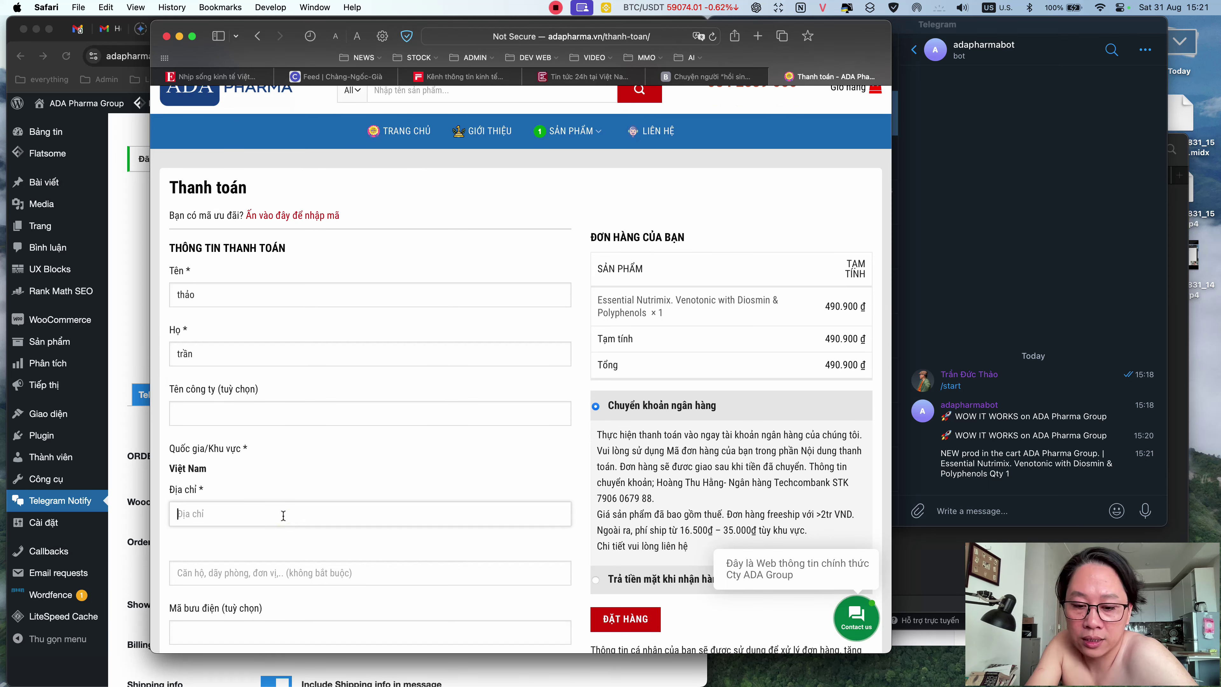
scroll(254, 493, down, 4)
click(288, 473)
scroll(269, 584, down, 6)
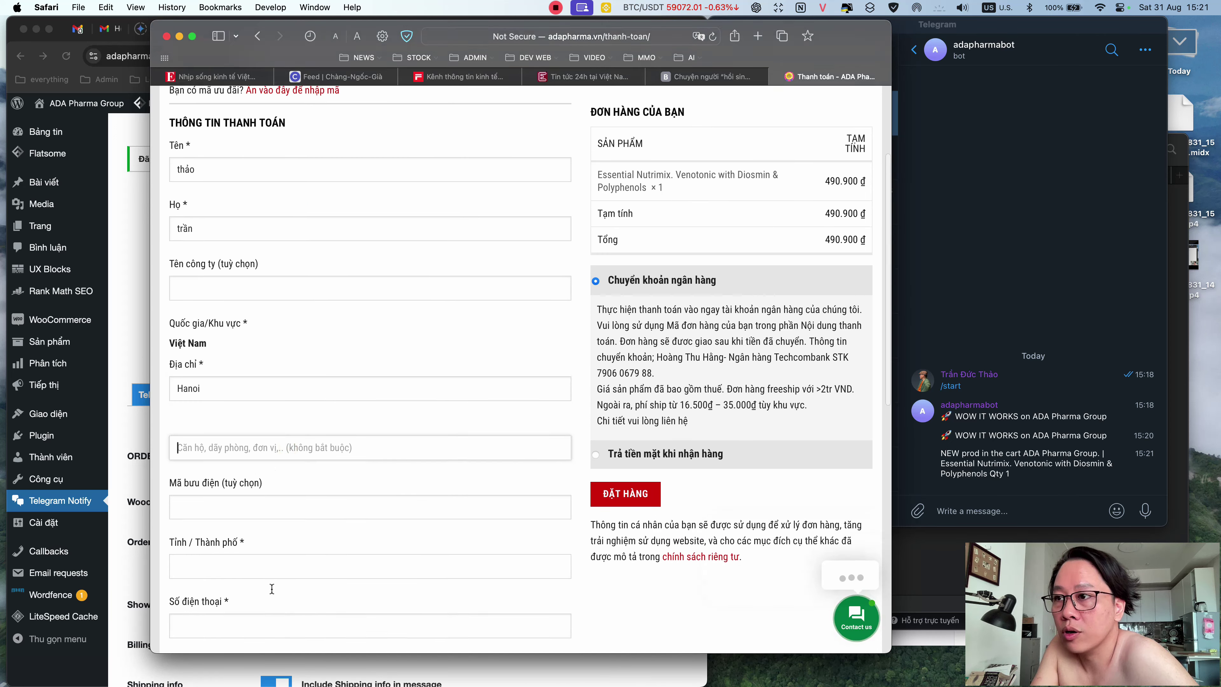
click(289, 454)
text(han)
- Enter the customer's phone number and e-mail address, correcting the mistyped e-mail
click(293, 508)
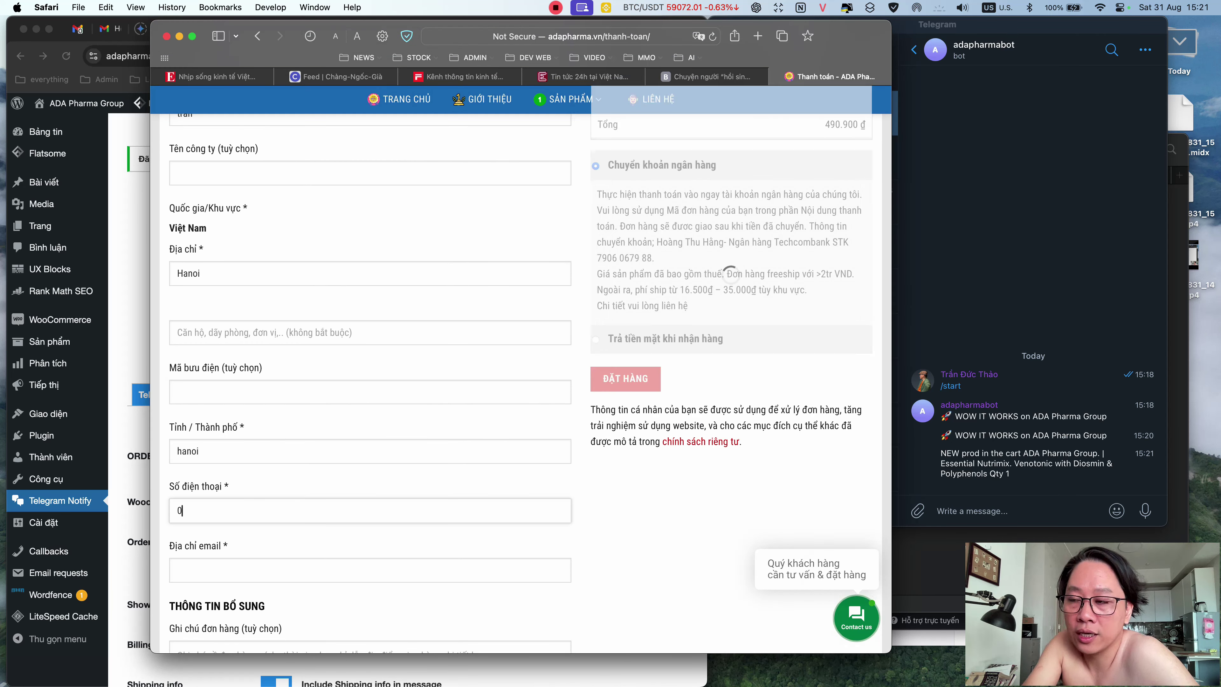
click(363, 567)
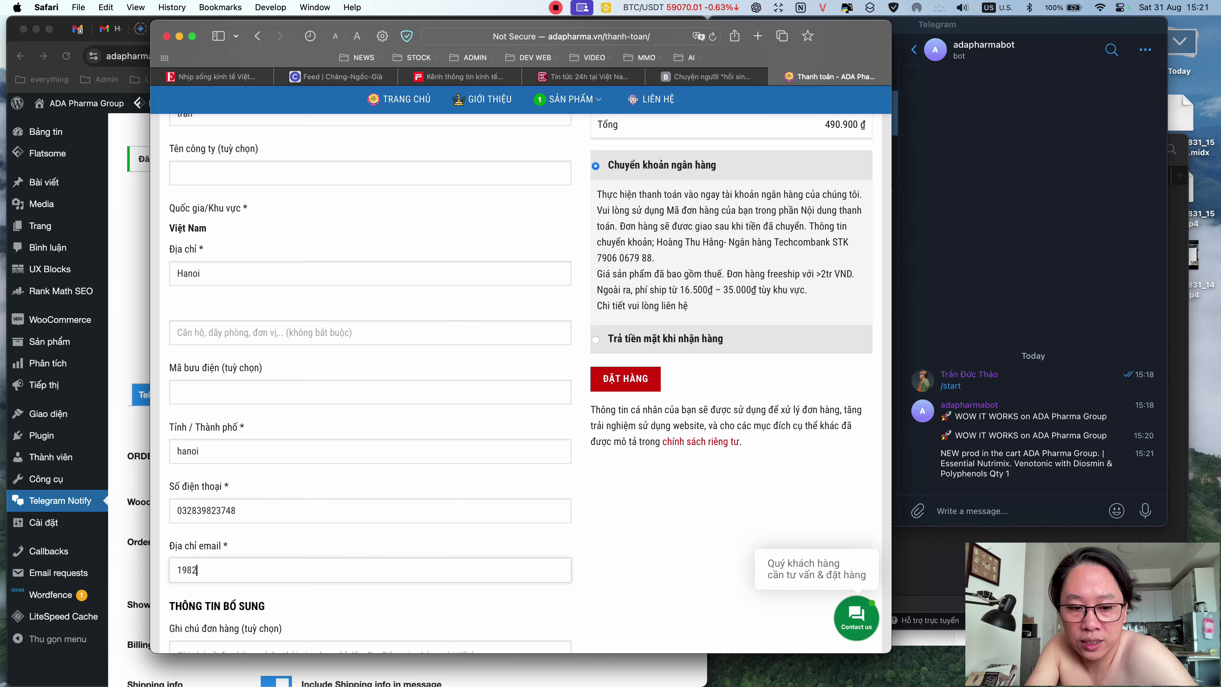
double_click(218, 569)
click(226, 570)
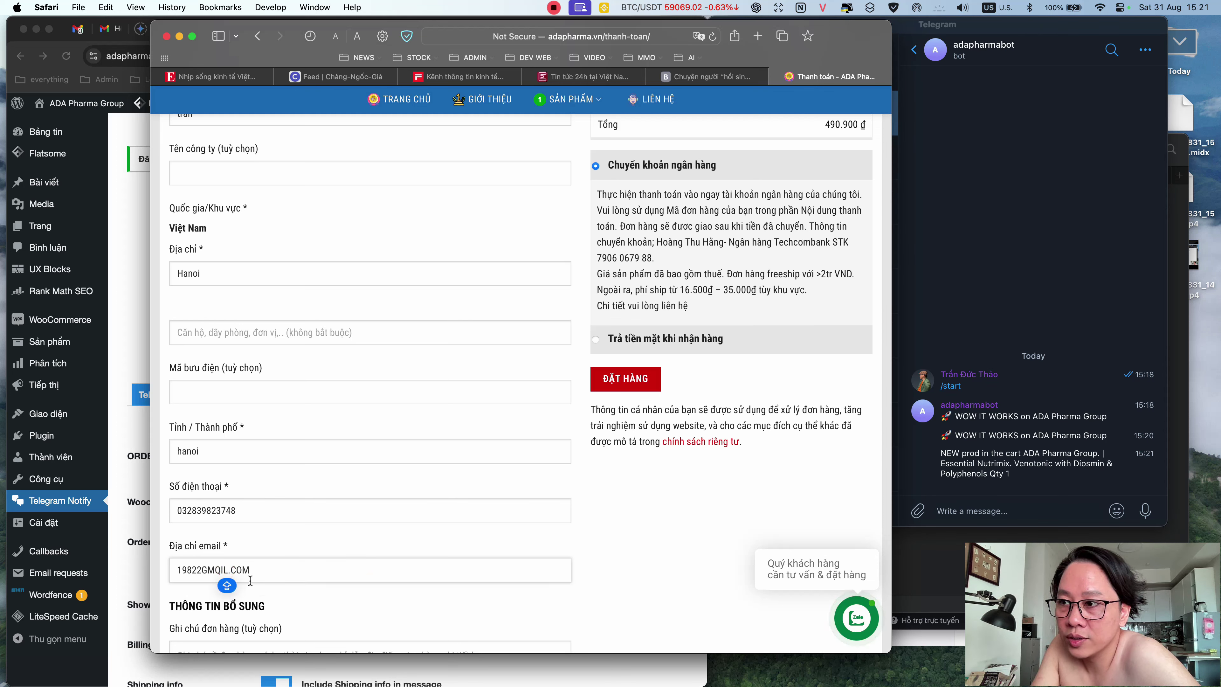
click(204, 570)
key(BackSpace)
text(@)
click(223, 570)
key(BackSpace)
text(A)
- Add the note 'Ship nhanh dùm tôi', choose cash on delivery, and place the order
scroll(388, 598, down, 7)
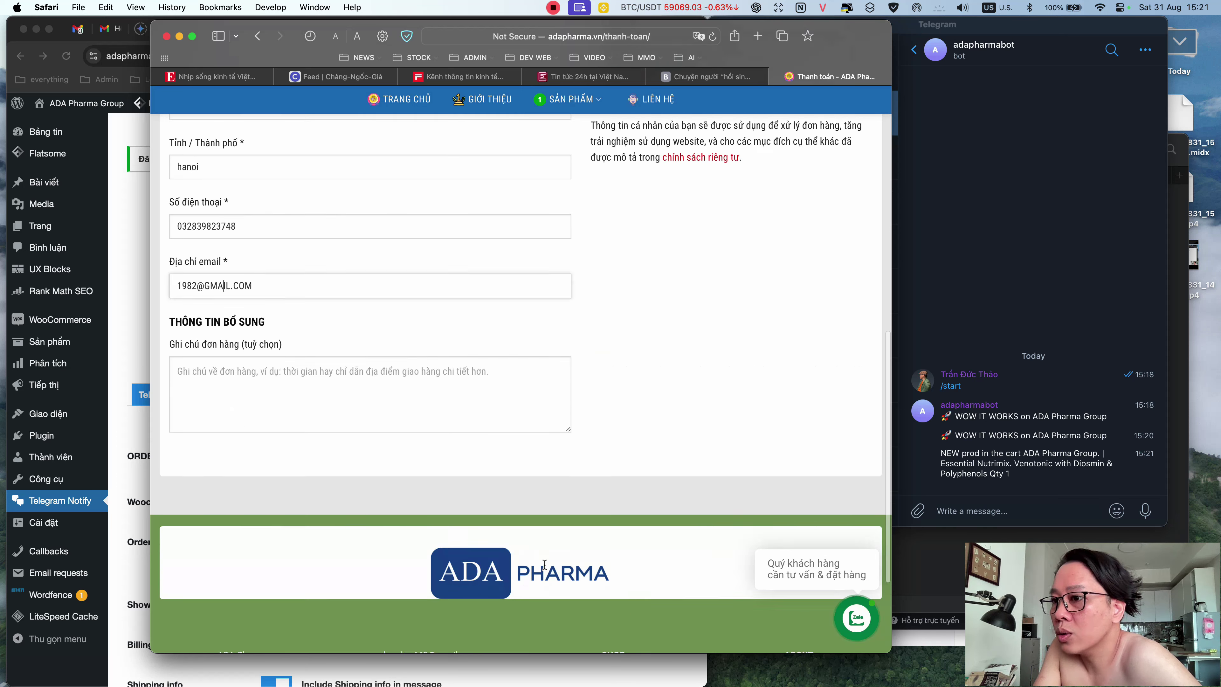
click(474, 319)
text(Sh)
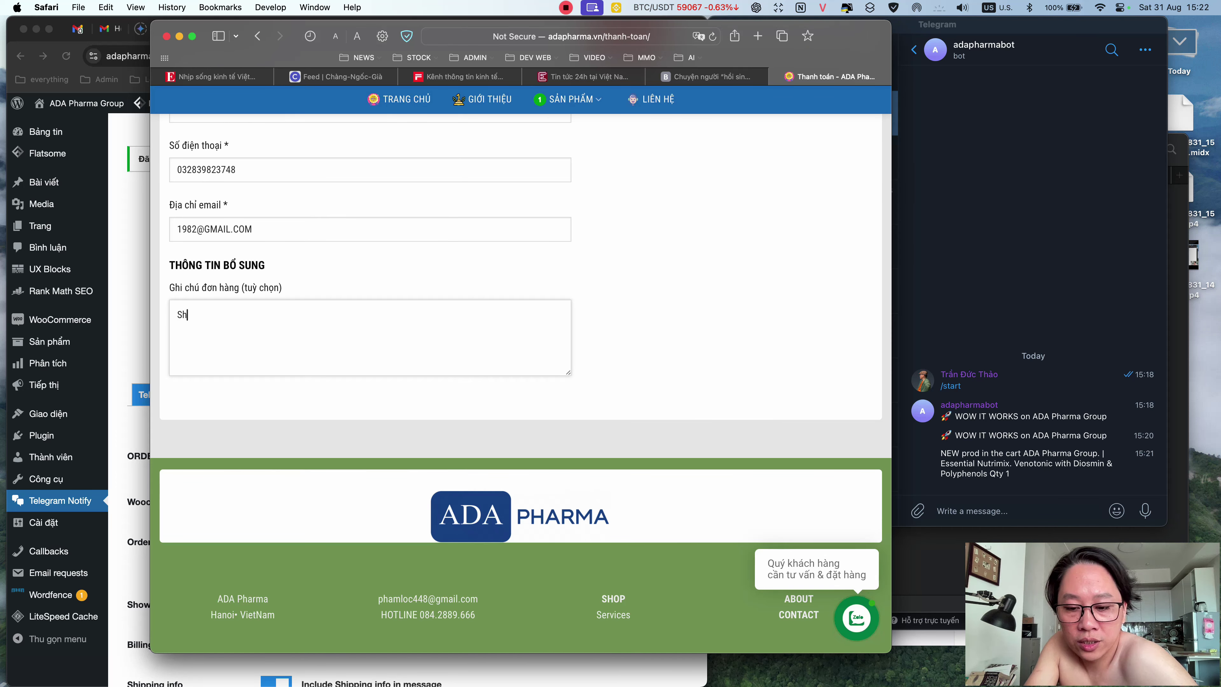
text(ip nhanh dùm tôi)
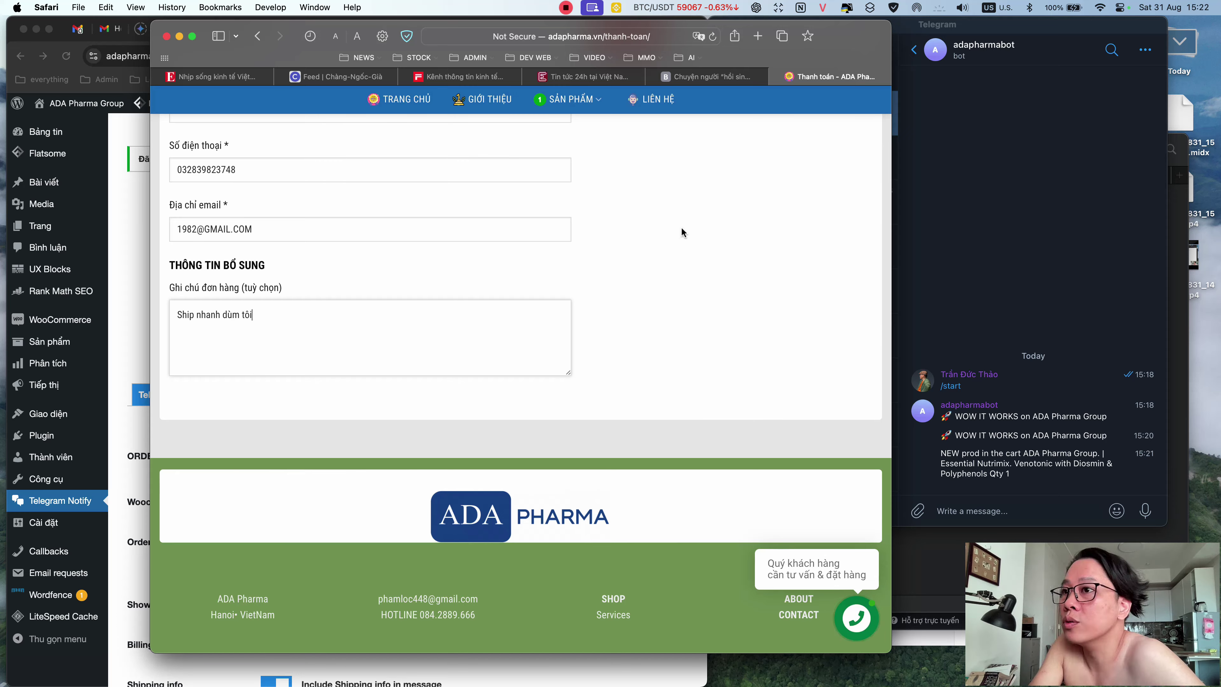
scroll(692, 313, up, 10)
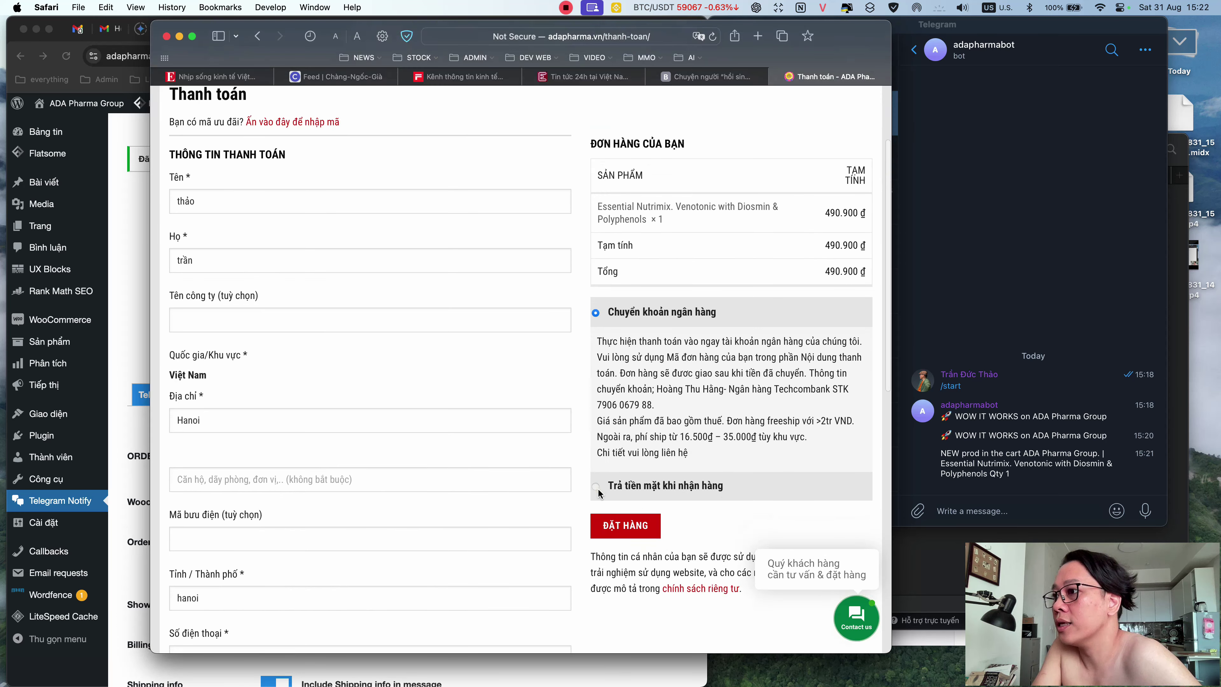
click(598, 490)
scroll(620, 553, up, 3)
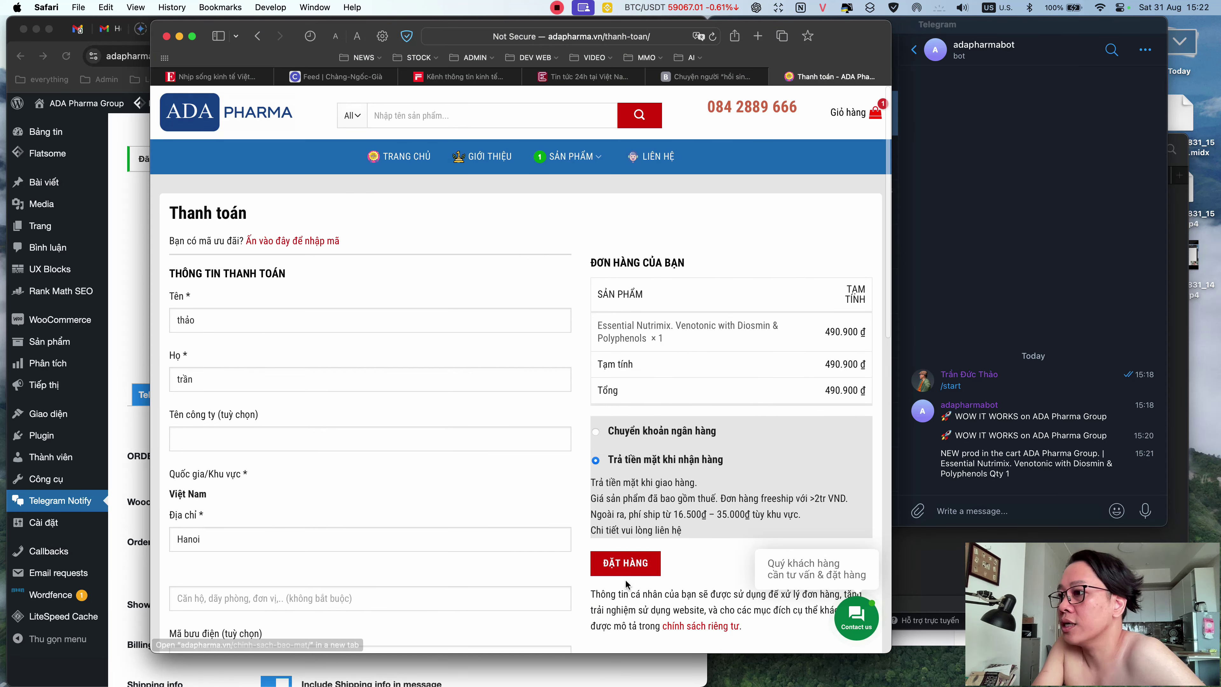
click(634, 573)
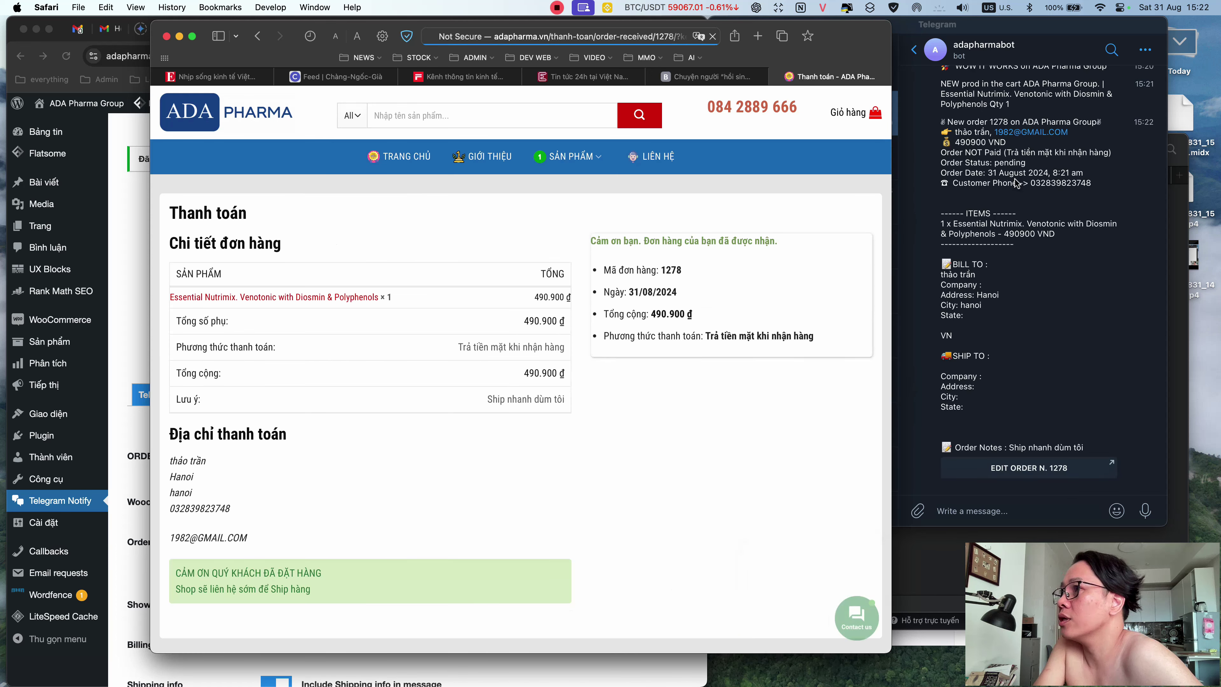
- Scroll the order-received page and Telegram alert to compare the Essential Nutrimix order: 490.900 ₫, cash on delivery
scroll(1016, 183, up, 2)
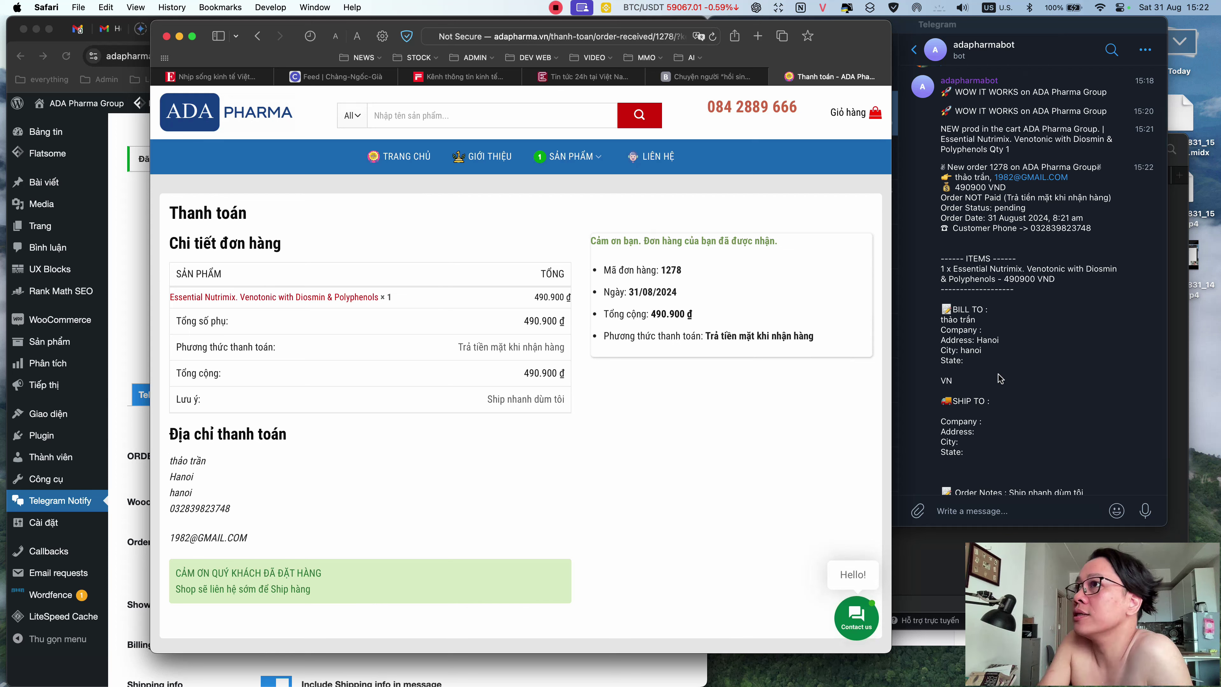
scroll(1005, 380, down, 2)
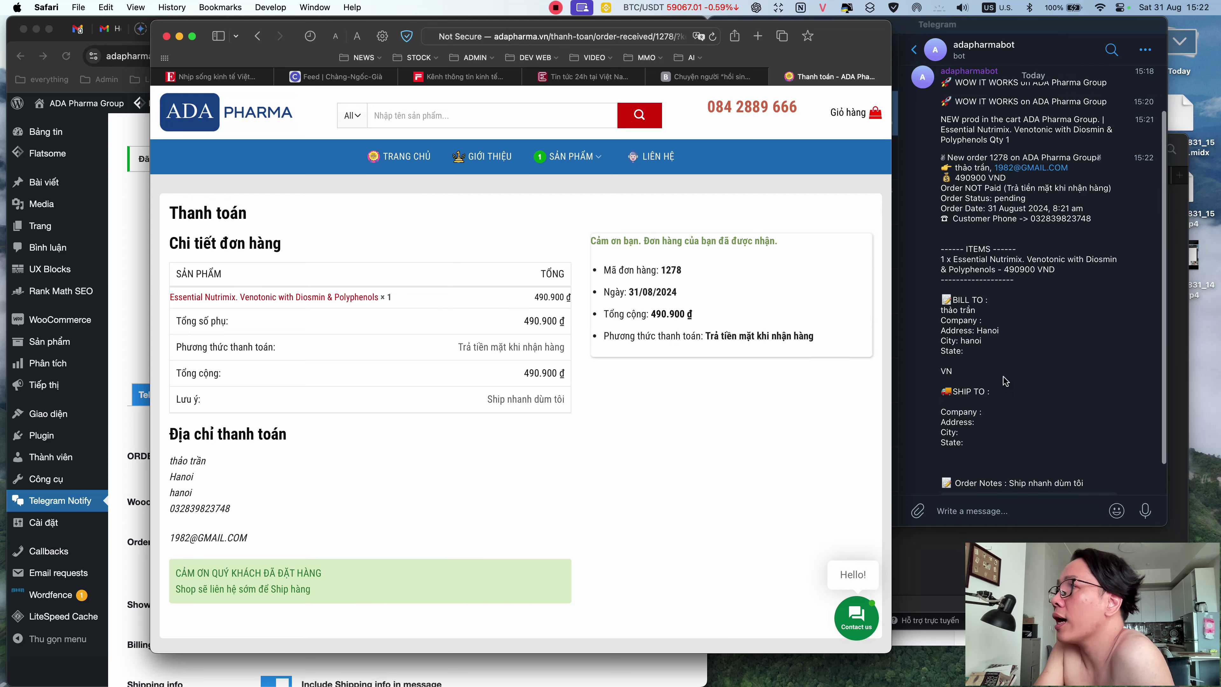
scroll(1005, 380, up, 2)
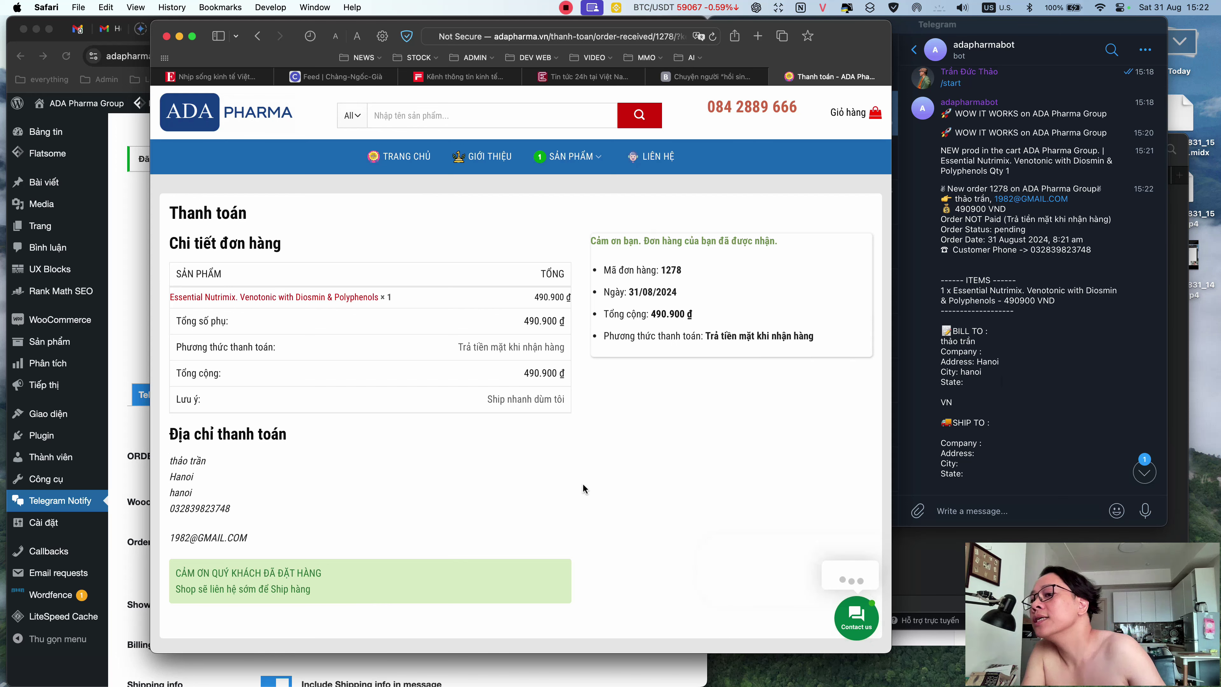
scroll(584, 485, down, 1)
scroll(585, 488, up, 1)
scroll(586, 487, down, 1)
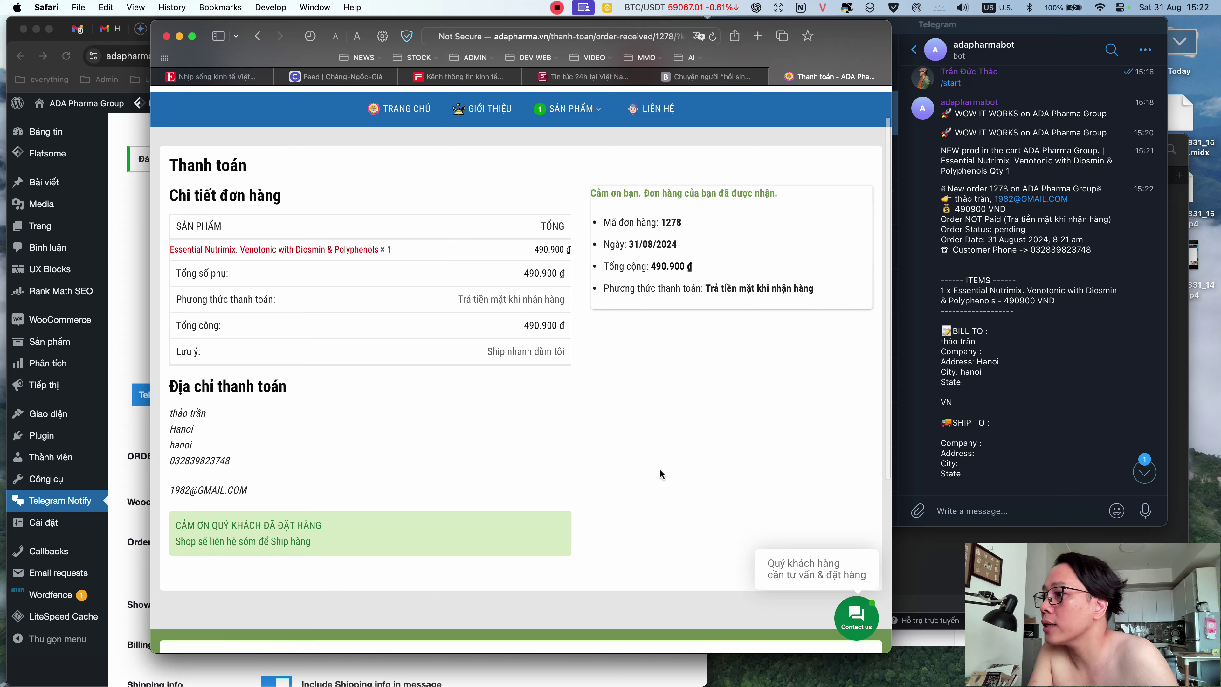
scroll(659, 468, down, 2)
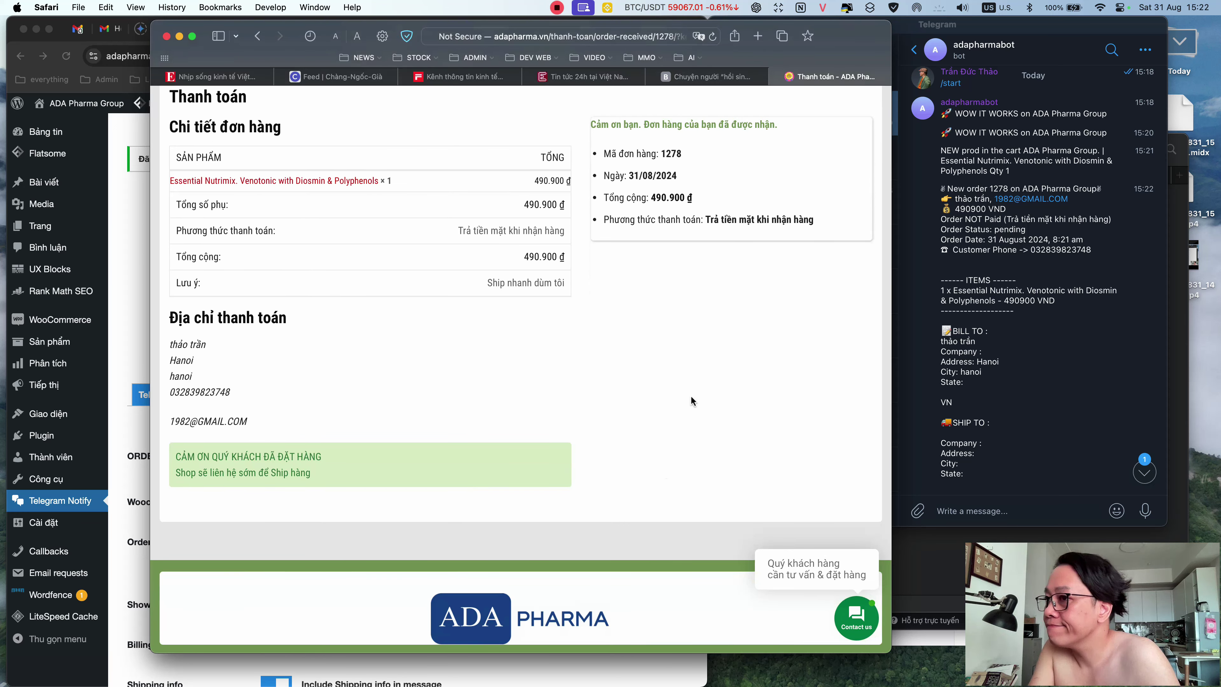
scroll(668, 417, up, 3)
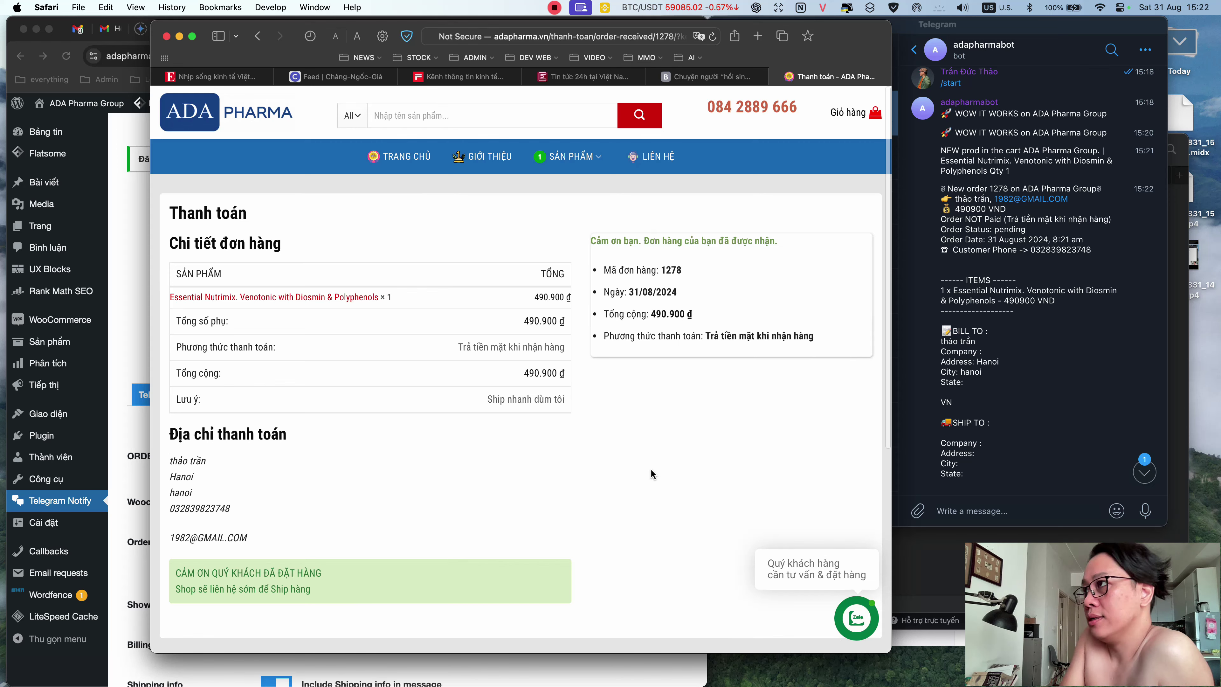
scroll(652, 470, down, 1)
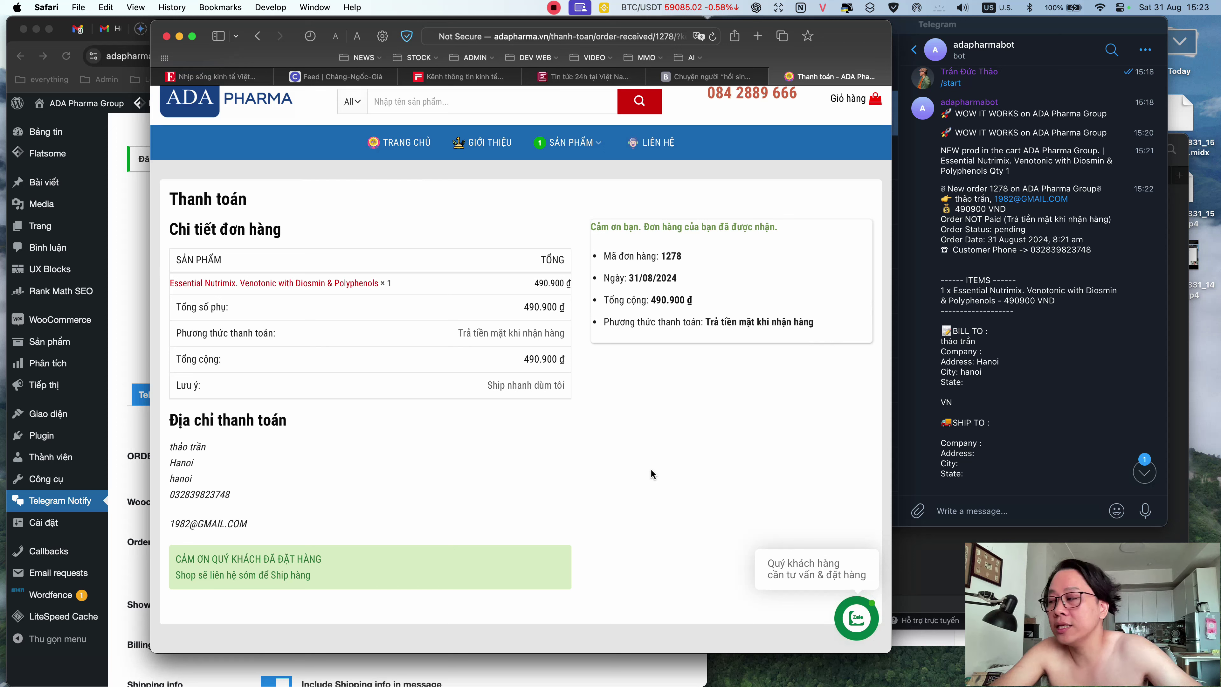
click(663, 412)
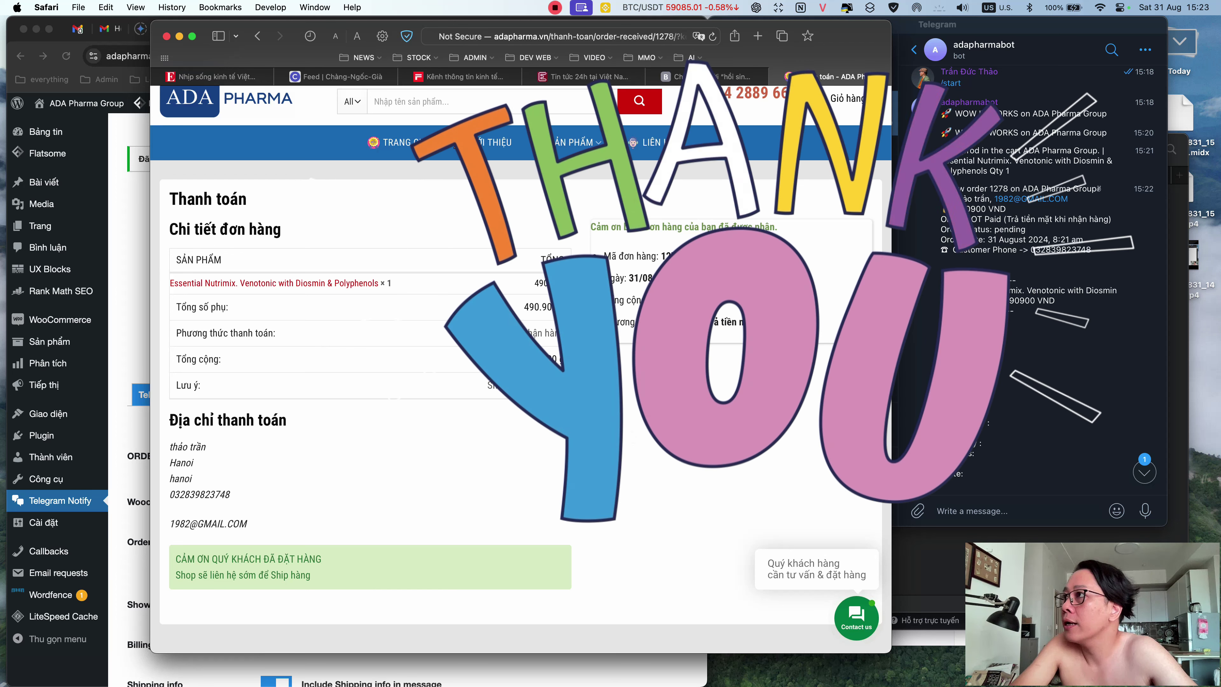
click(554, 8)
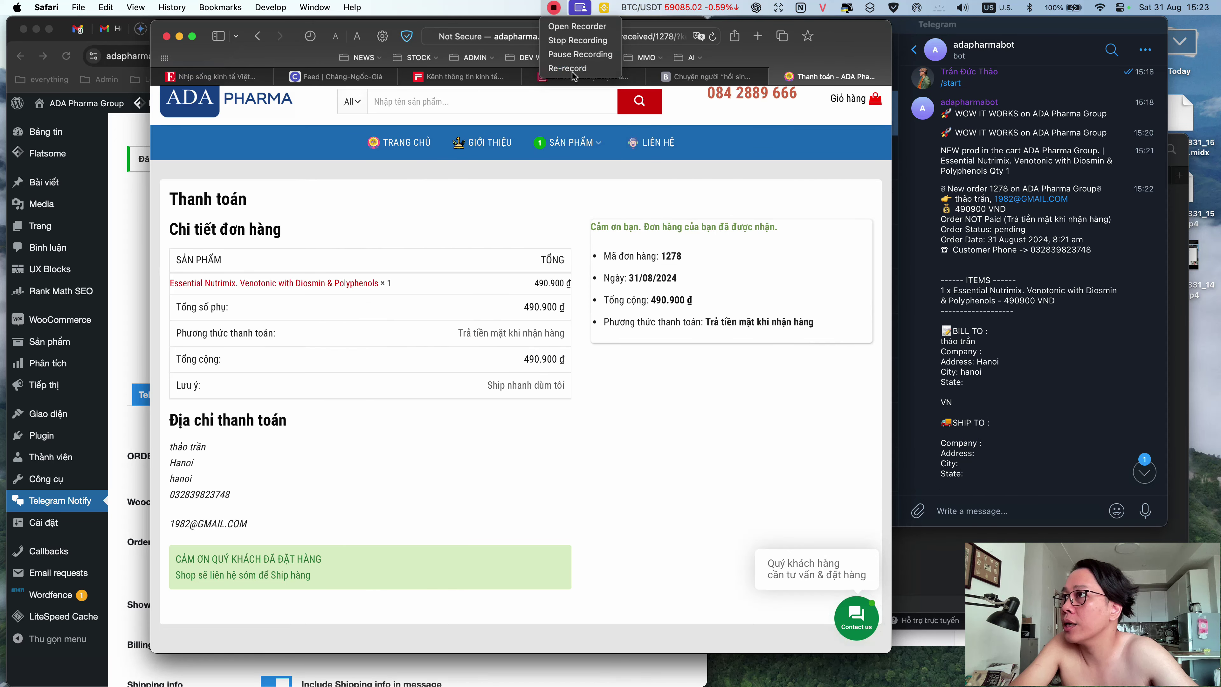